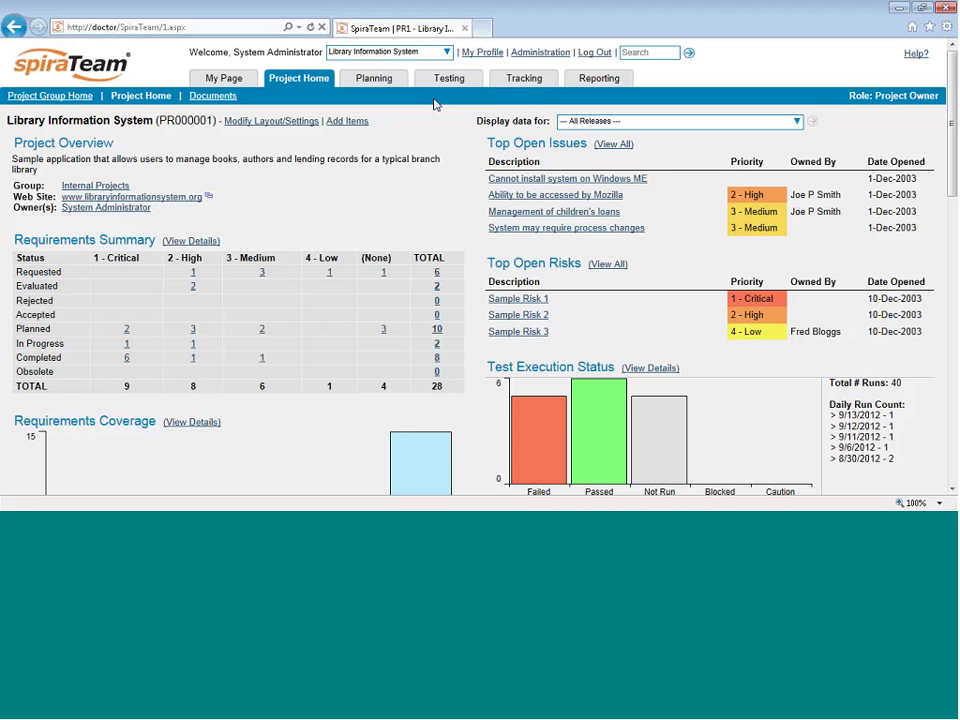
# - Drop down the Testing menu from the Library Information System project home page
pyautogui.moveTo(453, 66)
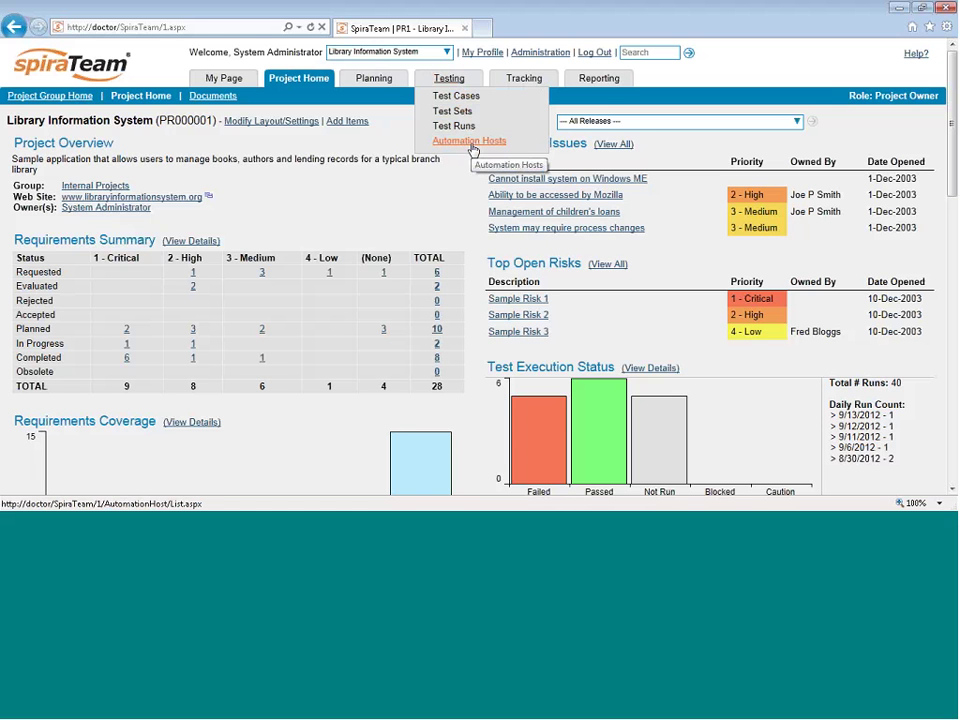
# - Open Testing > Test Cases to list the Library Information System's 16 test cases
pyautogui.click(471, 101)
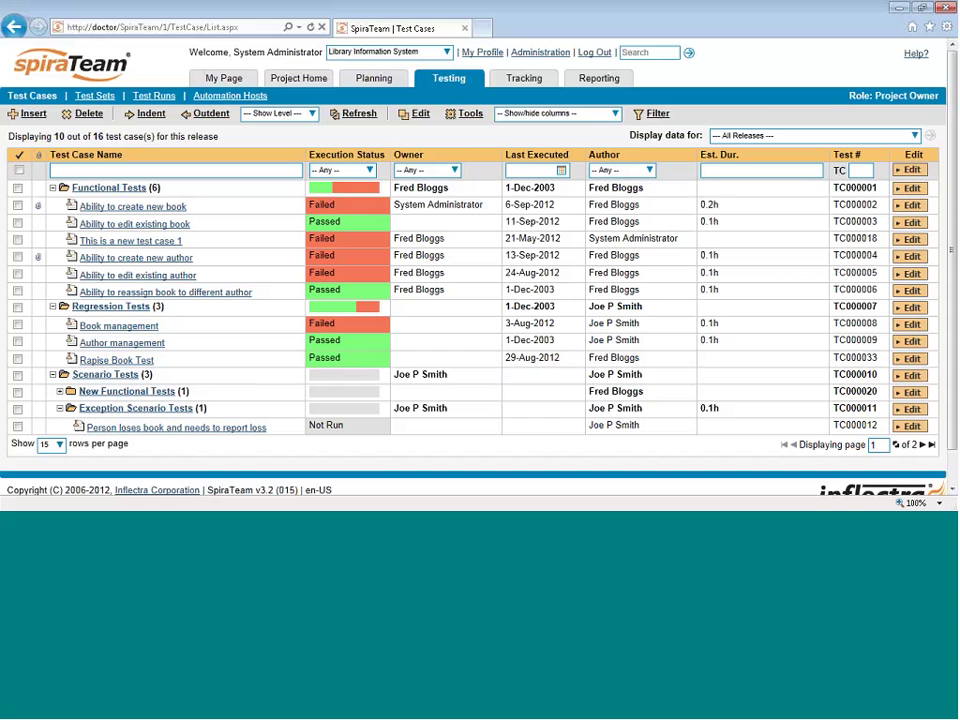
# - Hide the Author column and add Test Type and Last Updated columns to the test case grid
pyautogui.click(615, 114)
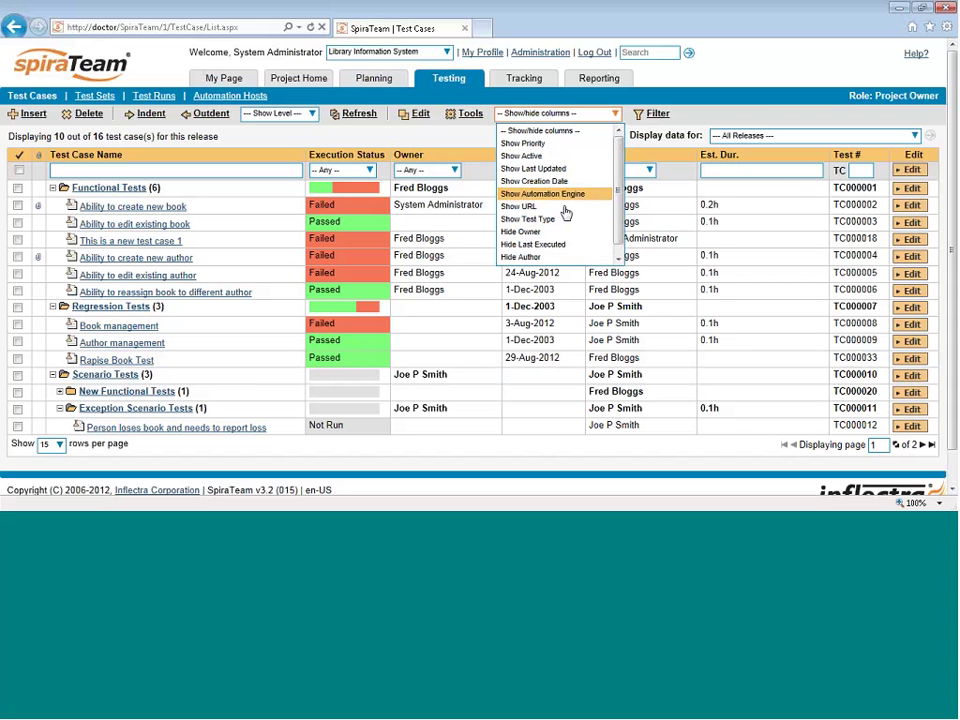
pyautogui.click(561, 256)
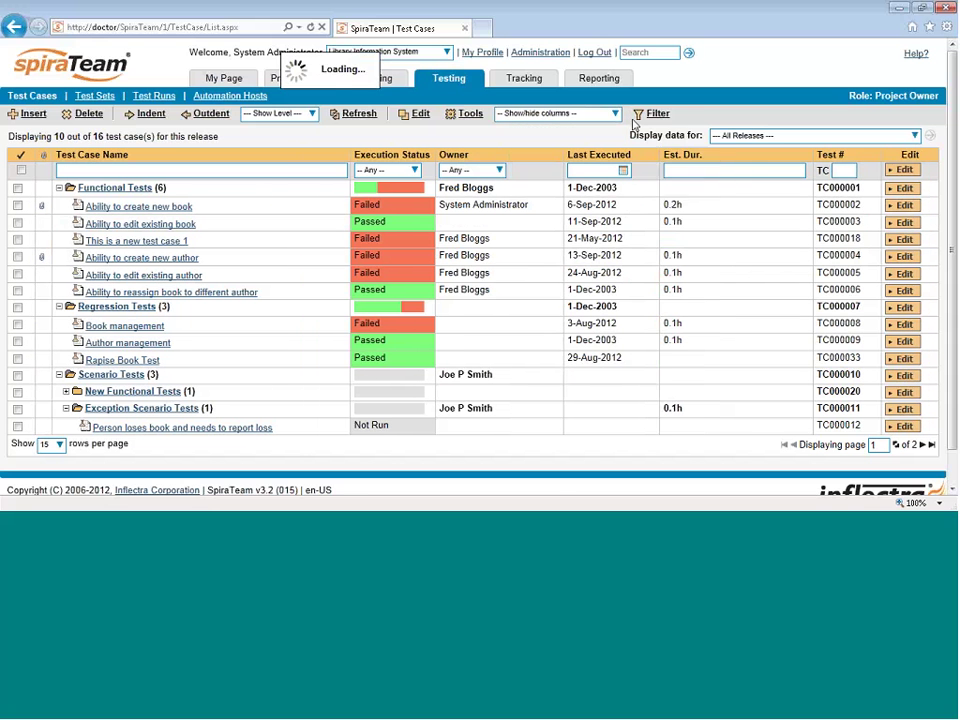
pyautogui.click(615, 114)
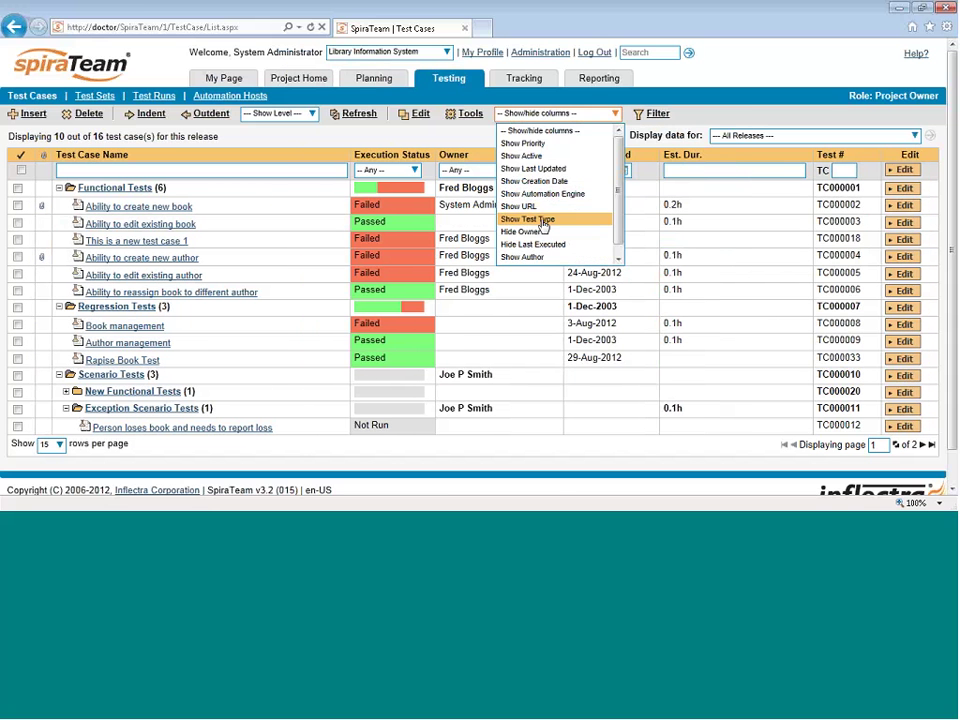
pyautogui.click(541, 219)
pyautogui.click(615, 115)
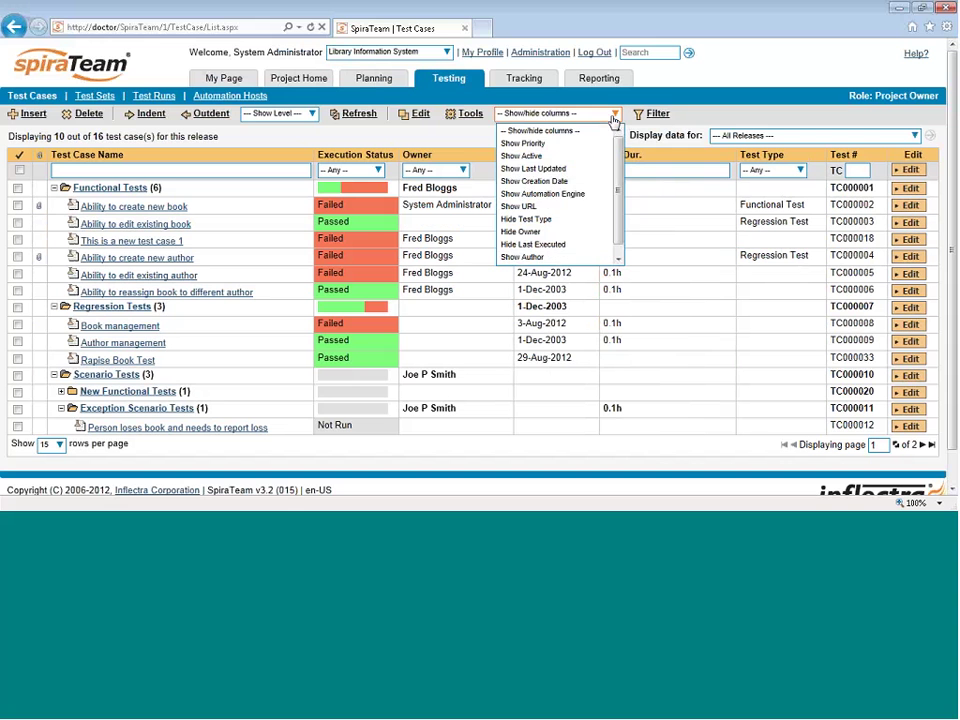
pyautogui.click(563, 181)
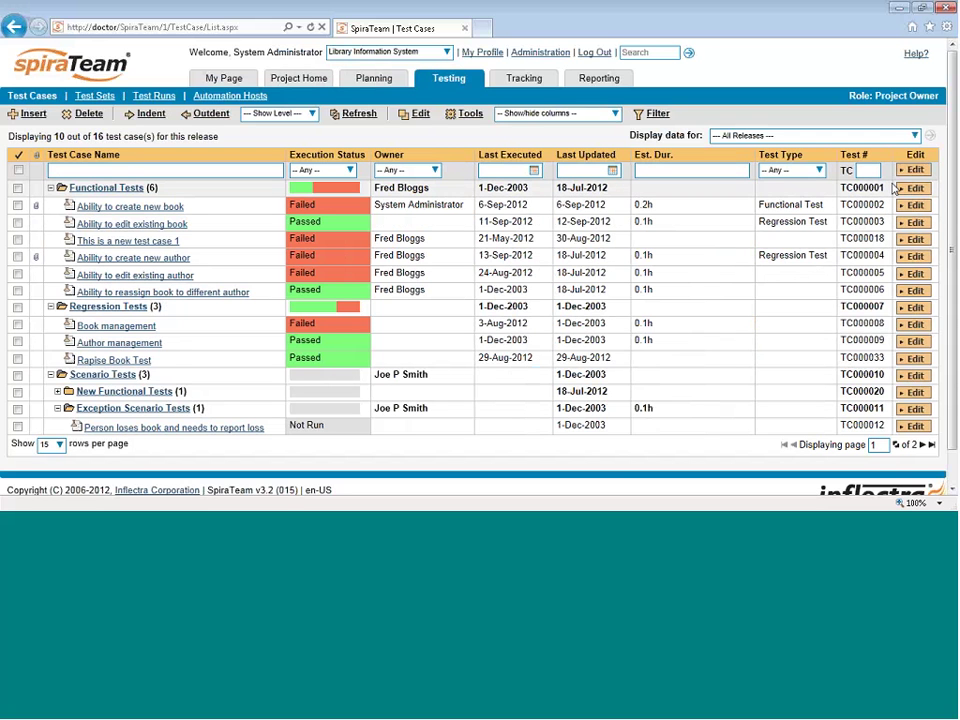
pyautogui.click(816, 172)
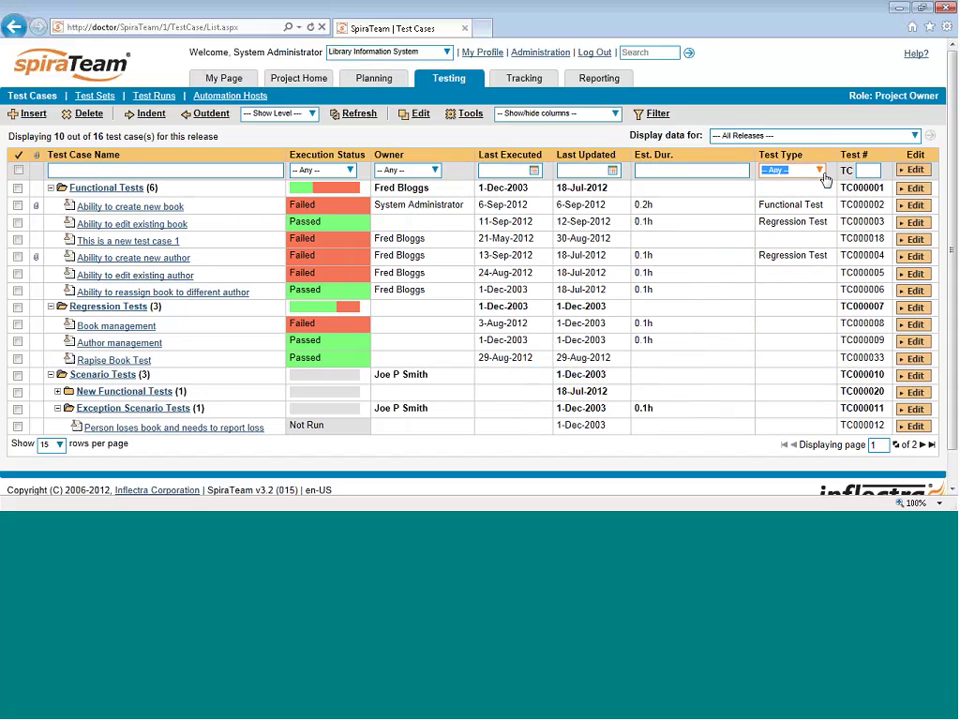
pyautogui.click(718, 170)
pyautogui.click(614, 172)
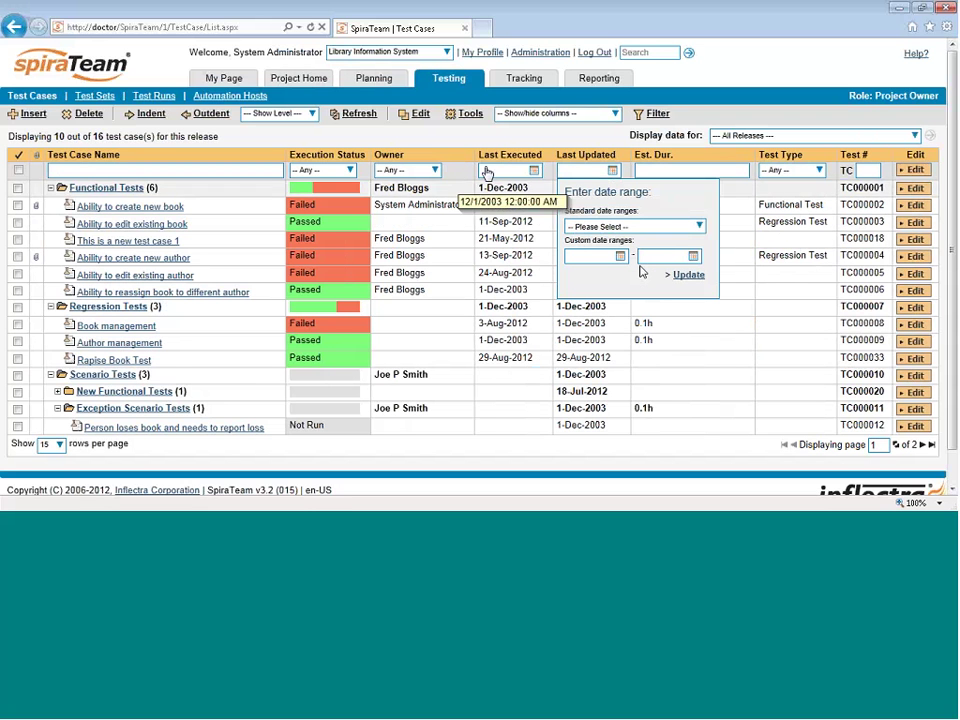
pyautogui.click(455, 143)
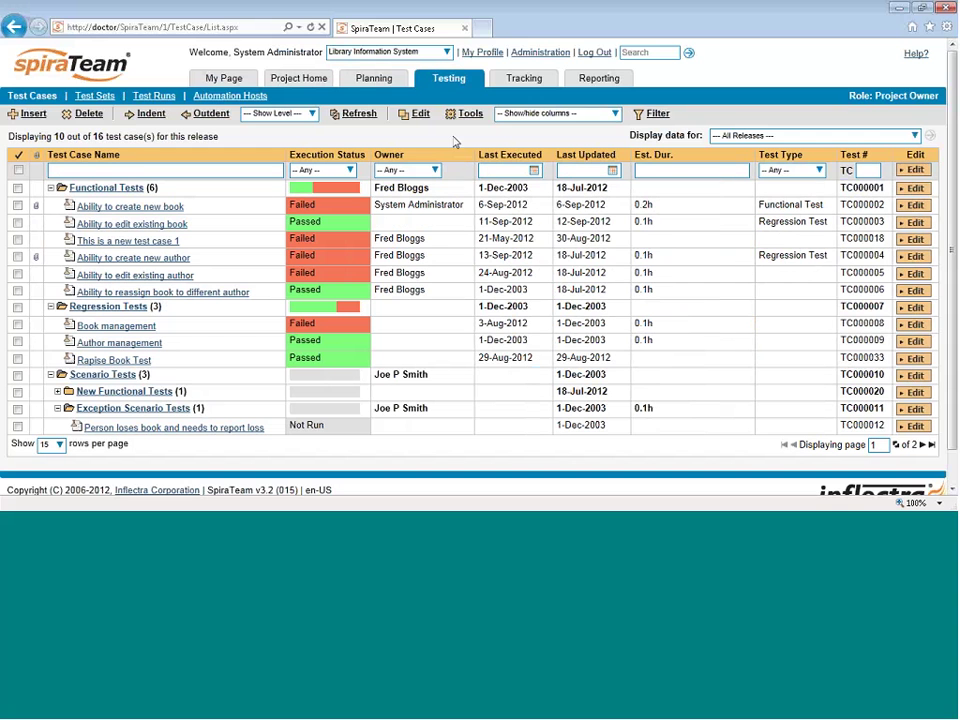
pyautogui.click(349, 171)
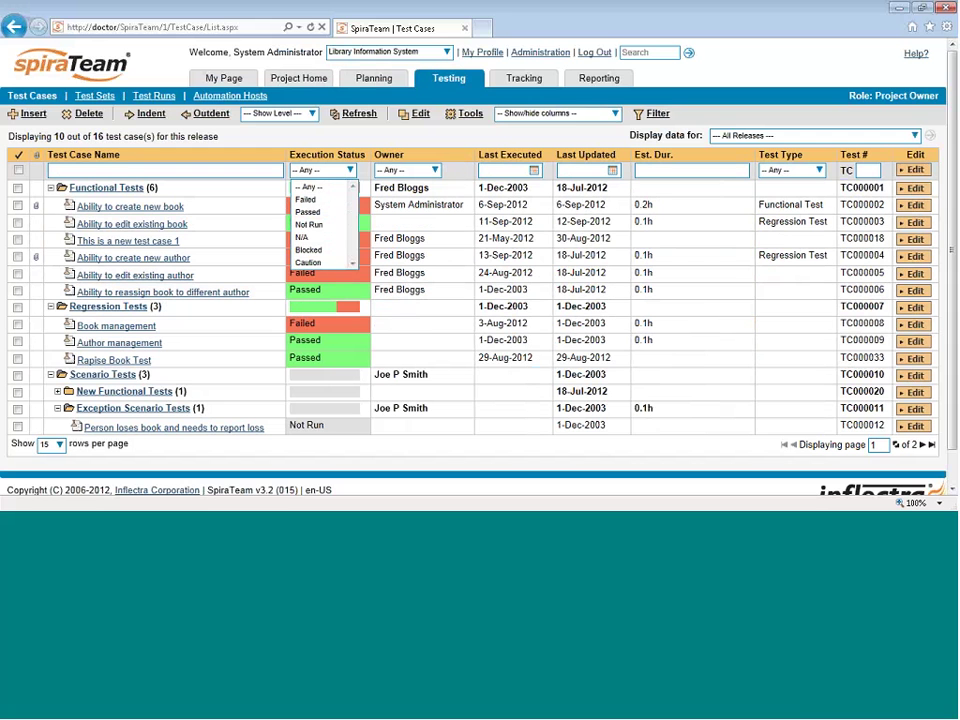
pyautogui.click(283, 146)
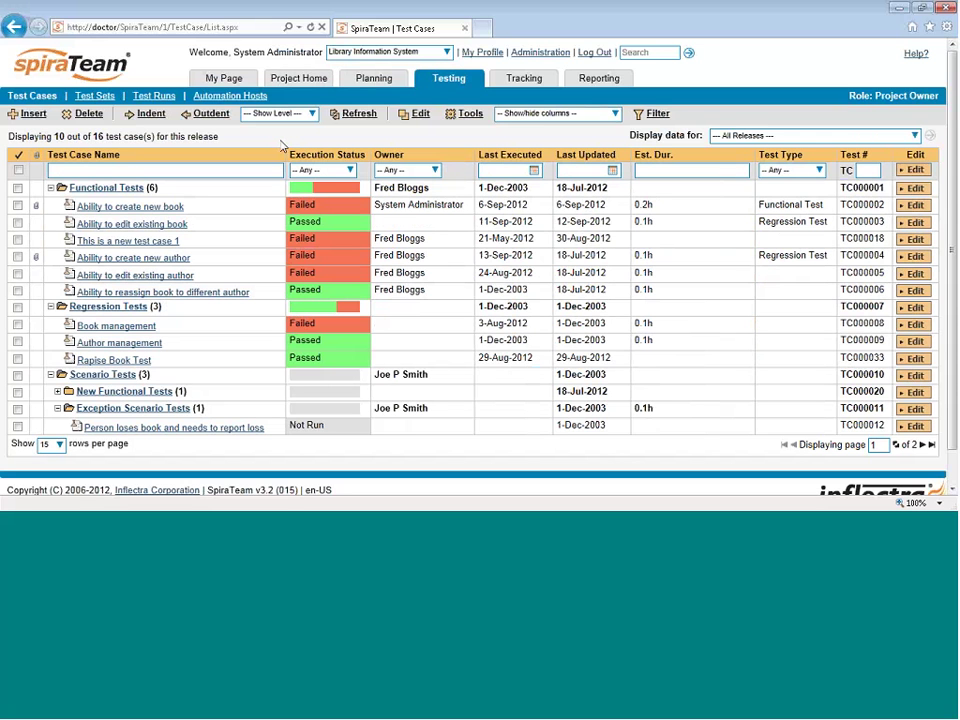
# - Display data for Library System Release 1, then Iteration 001, then Iteration 002
pyautogui.click(914, 135)
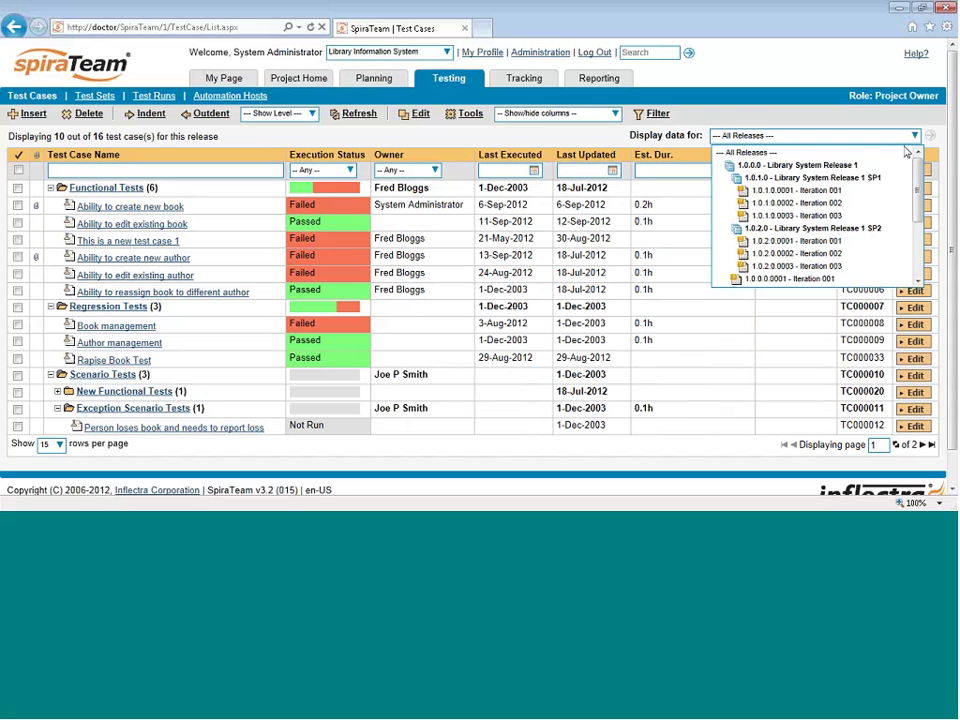
pyautogui.click(852, 166)
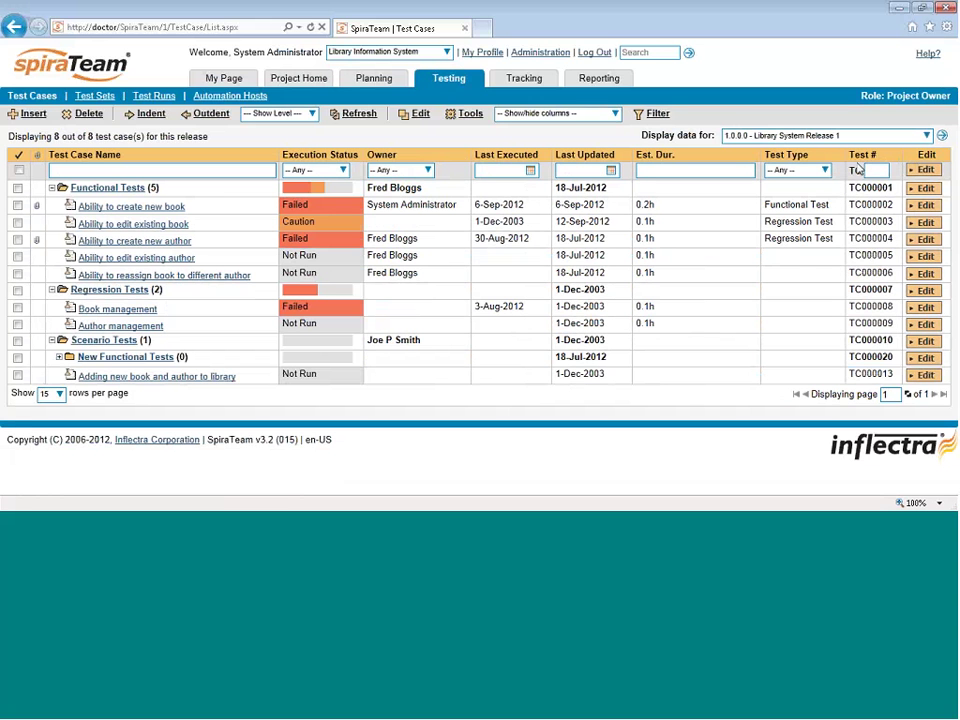
pyautogui.click(926, 135)
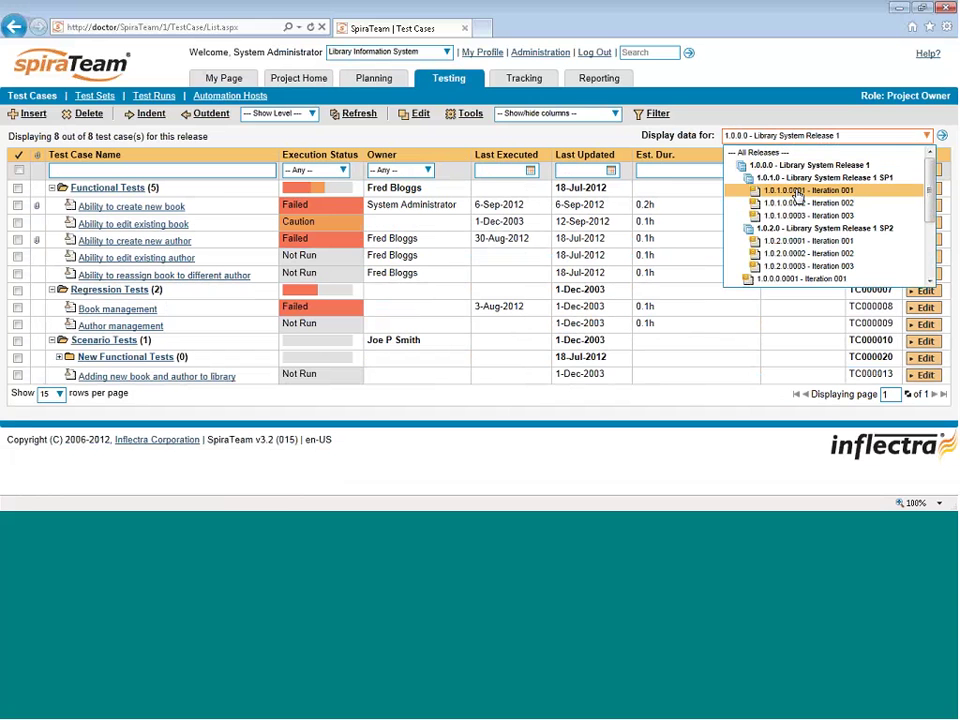
pyautogui.scroll(-1, 810, 215)
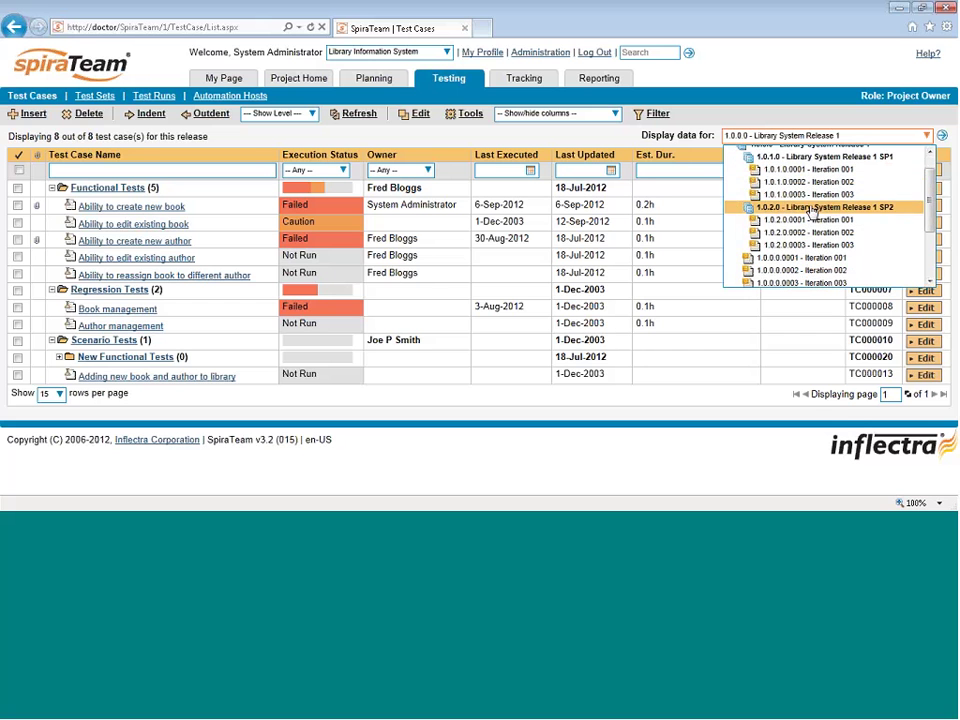
pyautogui.click(805, 258)
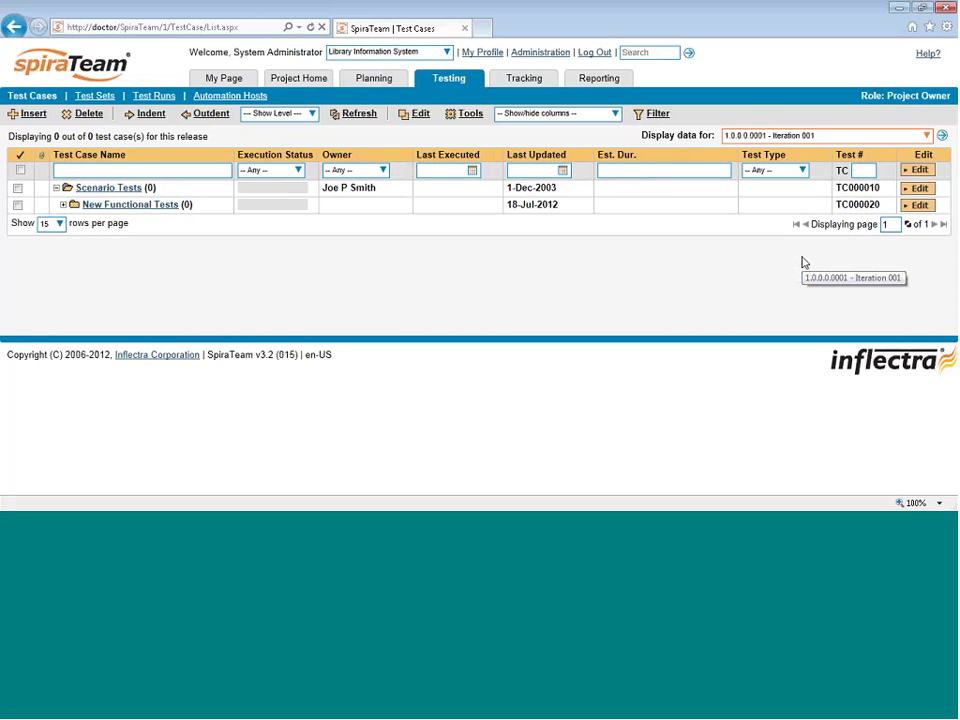
pyautogui.click(926, 135)
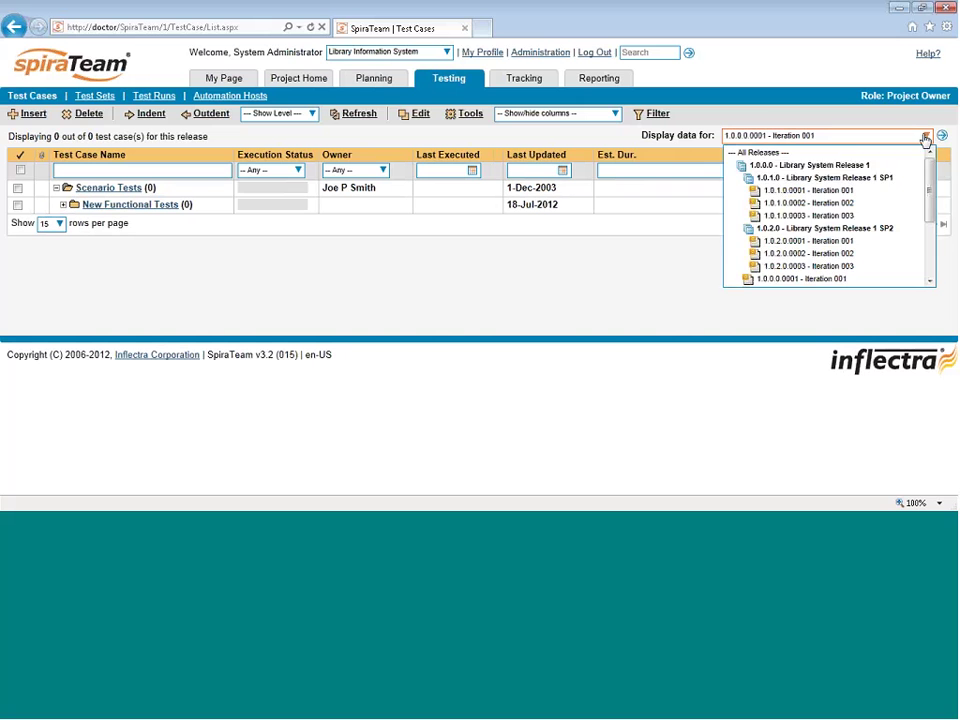
pyautogui.scroll(-1, 795, 282)
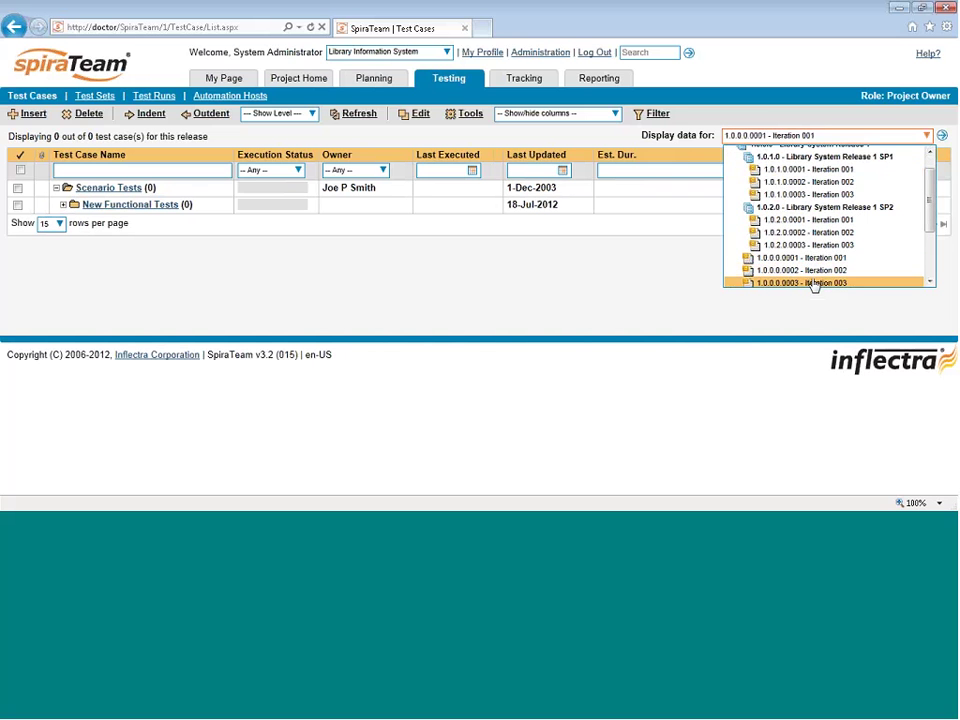
pyautogui.click(812, 279)
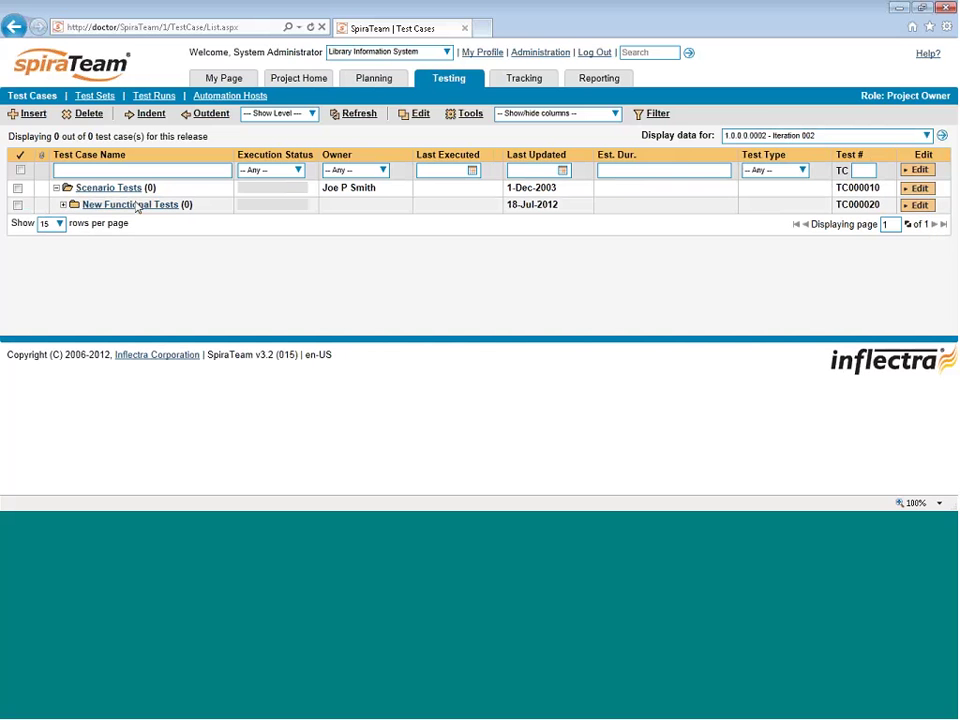
# - Switch back to Release 1 and Release 1.1, then settle on 1.0.2.0 - Library System Release 1 SP2
pyautogui.click(926, 135)
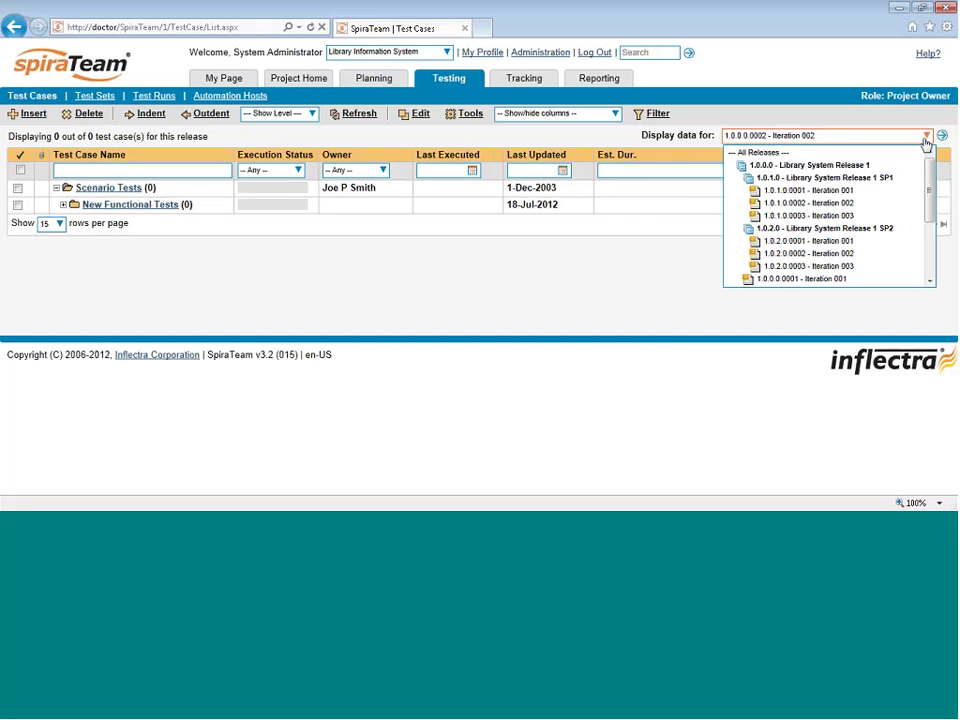
pyautogui.click(874, 162)
pyautogui.click(926, 135)
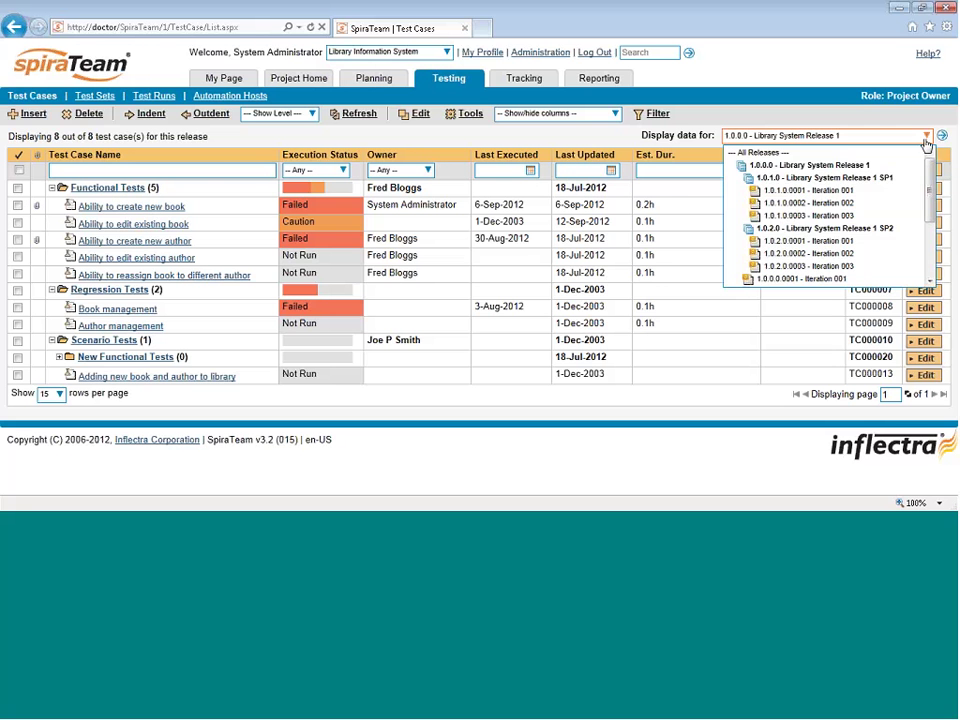
pyautogui.scroll(-2, 800, 210)
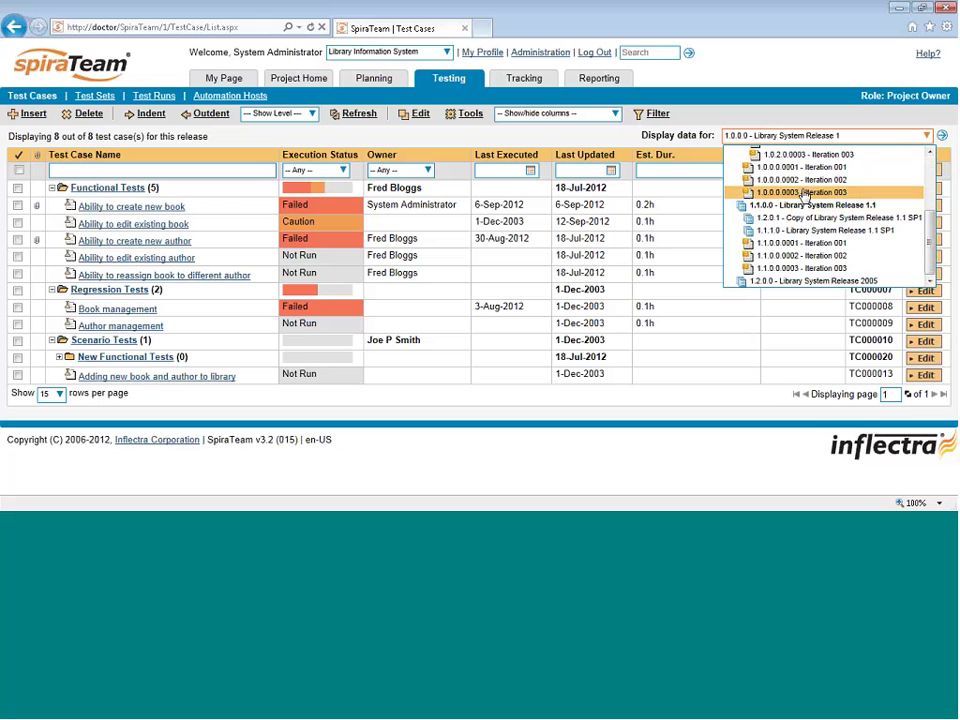
pyautogui.click(803, 206)
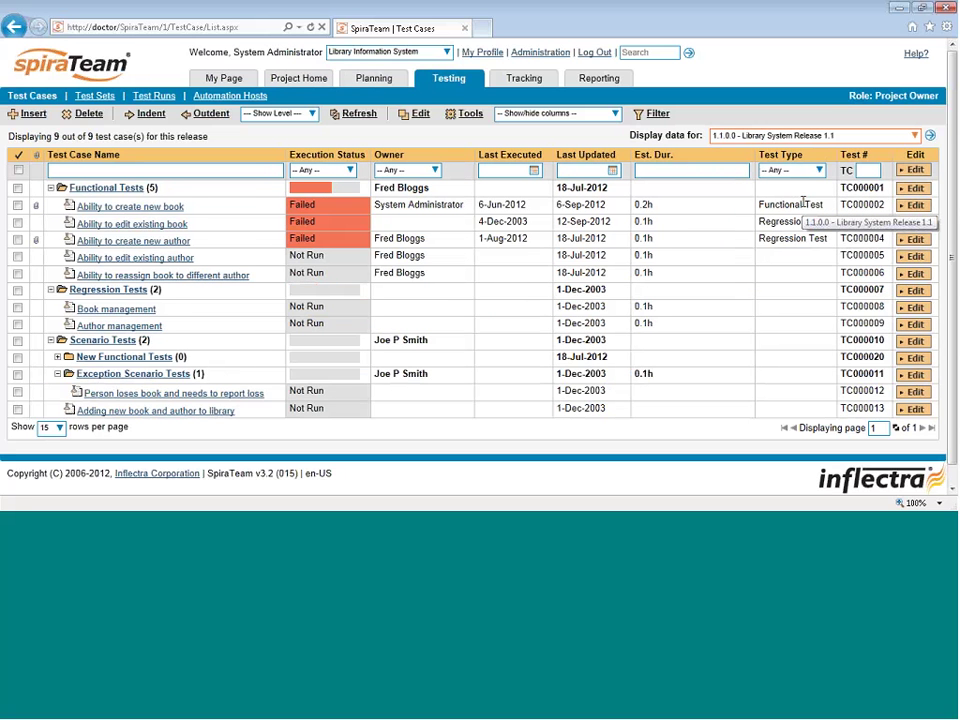
pyautogui.click(914, 135)
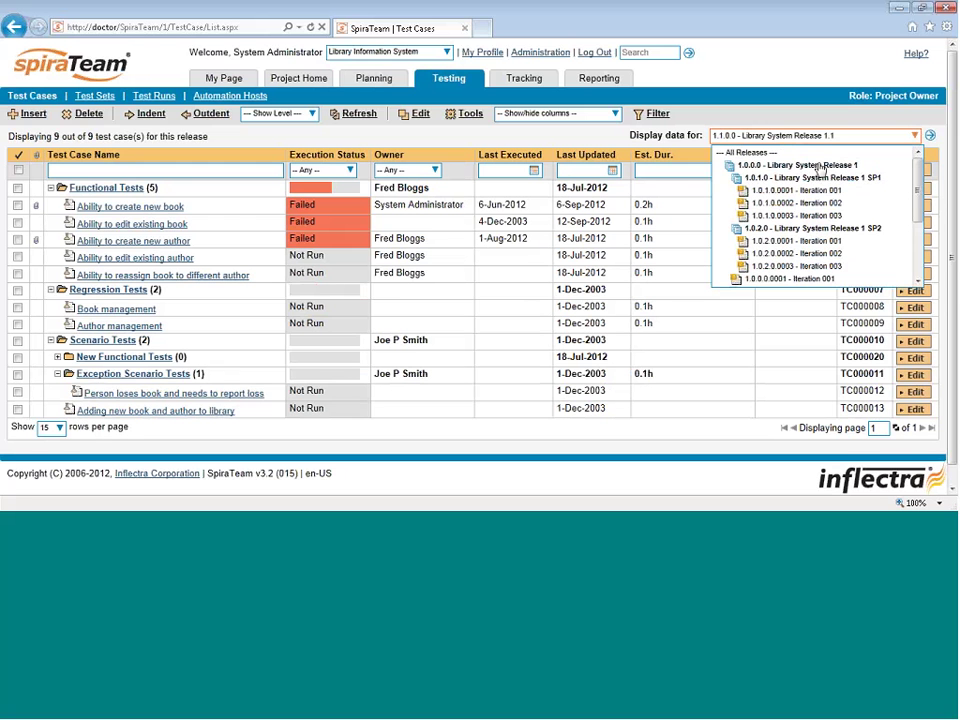
pyautogui.click(812, 228)
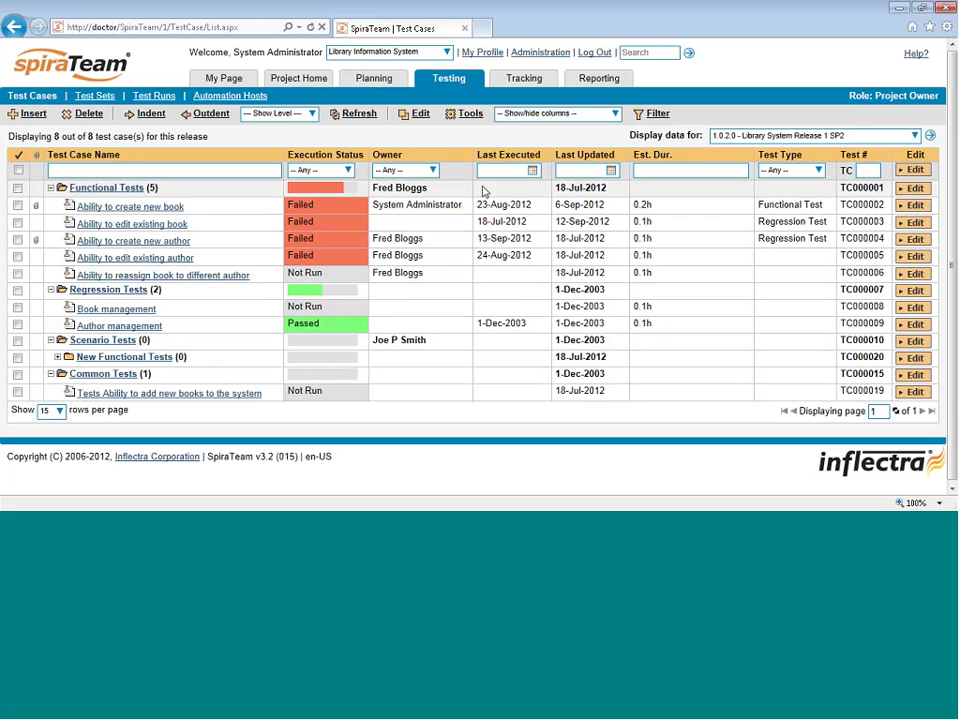
pyautogui.moveTo(110, 232)
pyautogui.click(17, 205)
pyautogui.click(17, 222)
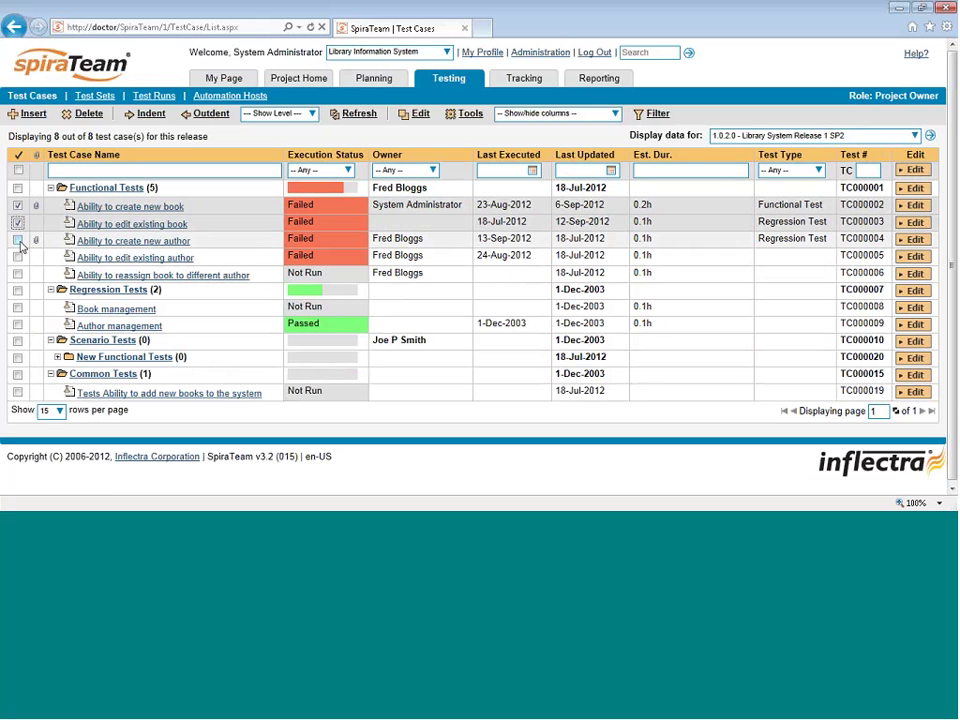
pyautogui.click(17, 239)
pyautogui.click(17, 256)
pyautogui.click(17, 273)
pyautogui.click(465, 113)
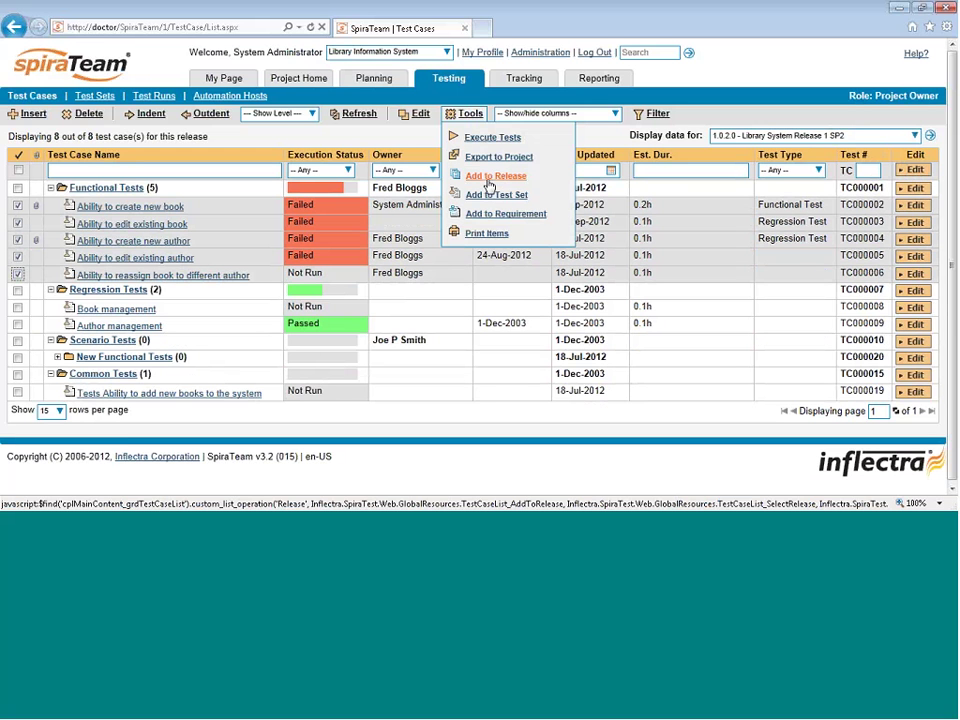
pyautogui.click(17, 205)
pyautogui.click(17, 222)
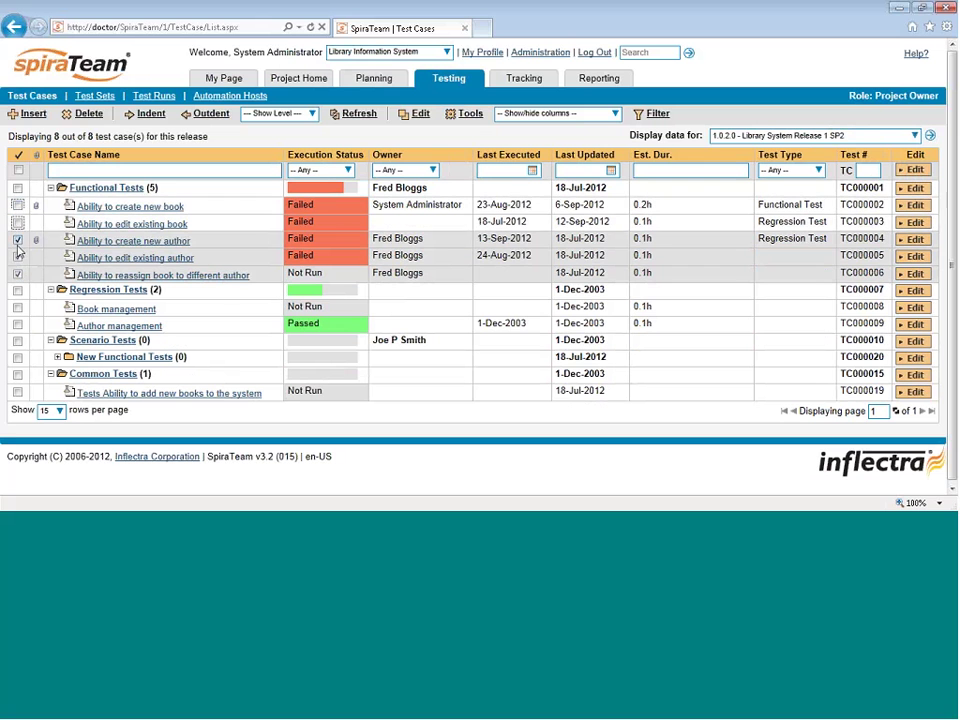
pyautogui.click(17, 239)
pyautogui.click(17, 256)
pyautogui.click(17, 273)
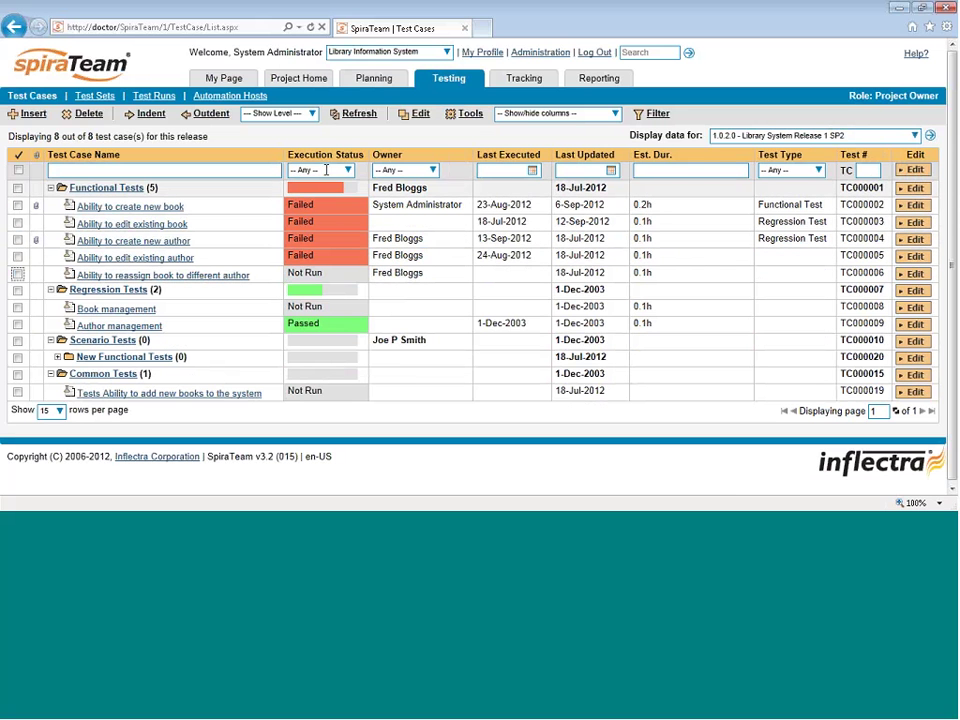
# - Filter the list to Failed execution status and tick the four failed book and author test cases
pyautogui.click(350, 171)
pyautogui.click(306, 199)
pyautogui.click(655, 115)
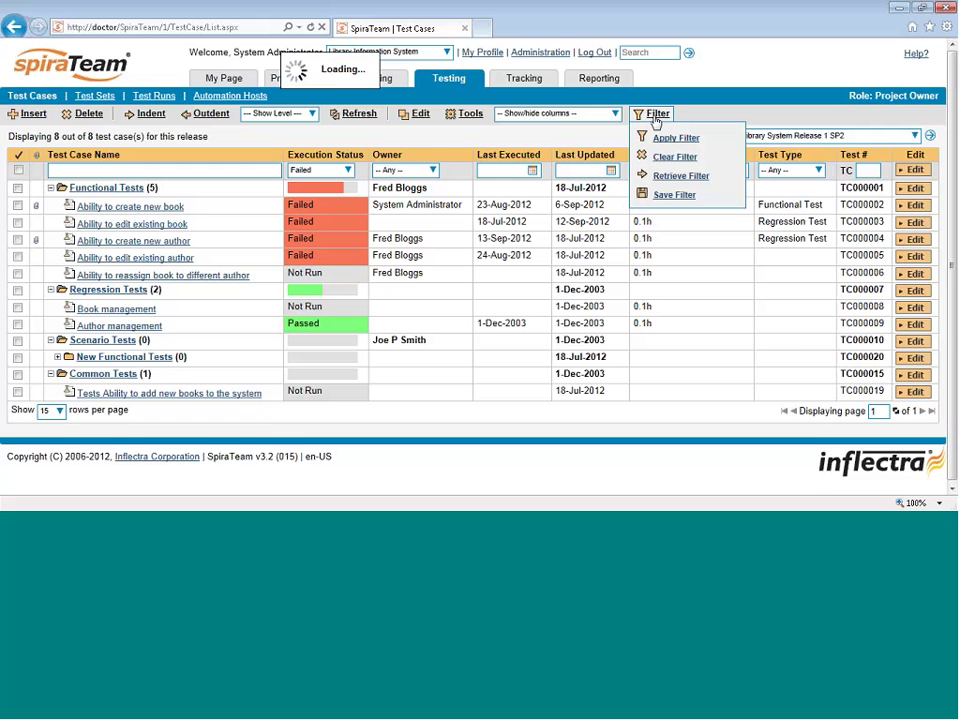
pyautogui.click(17, 205)
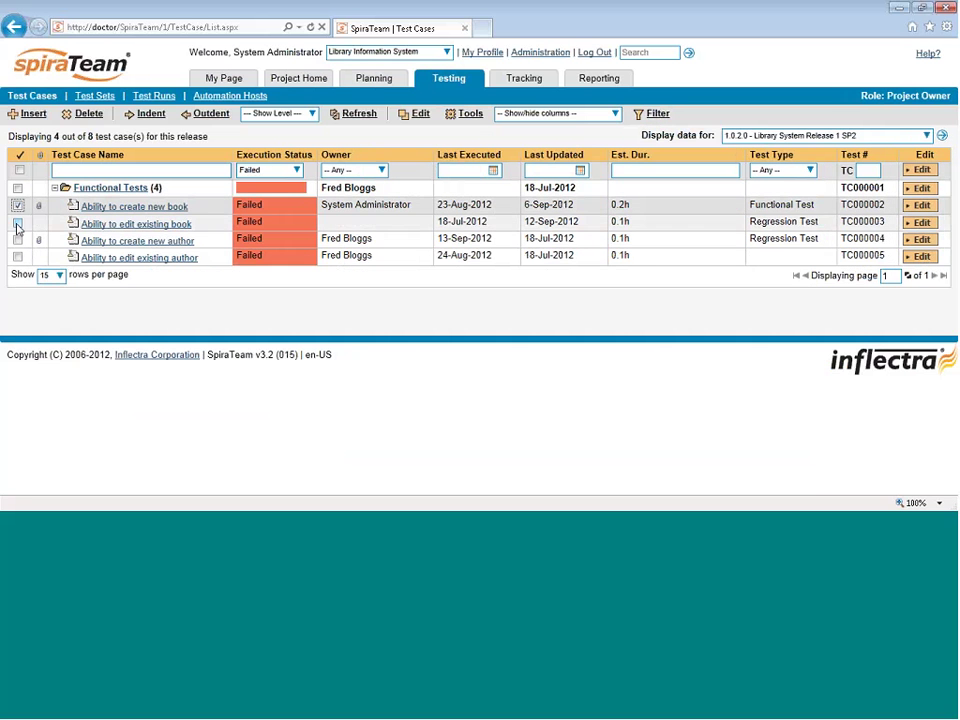
pyautogui.click(17, 222)
pyautogui.click(17, 239)
pyautogui.click(17, 256)
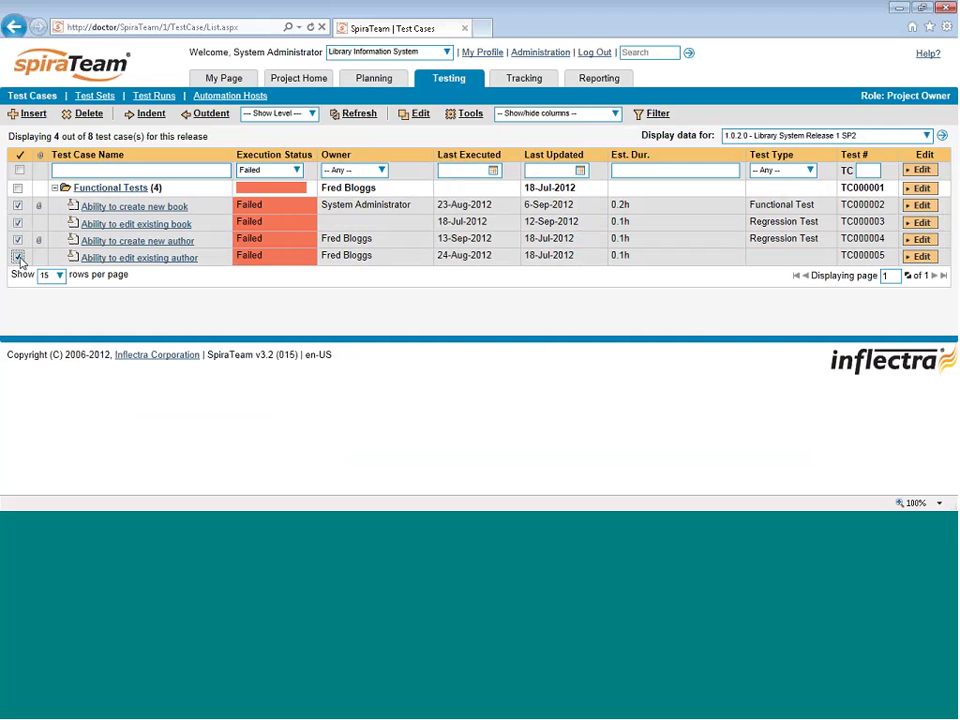
# - Start Tools > Add to Release for the ticked cases, targeting 1.0.2.0 - Library System Release 1 SP2
pyautogui.click(465, 114)
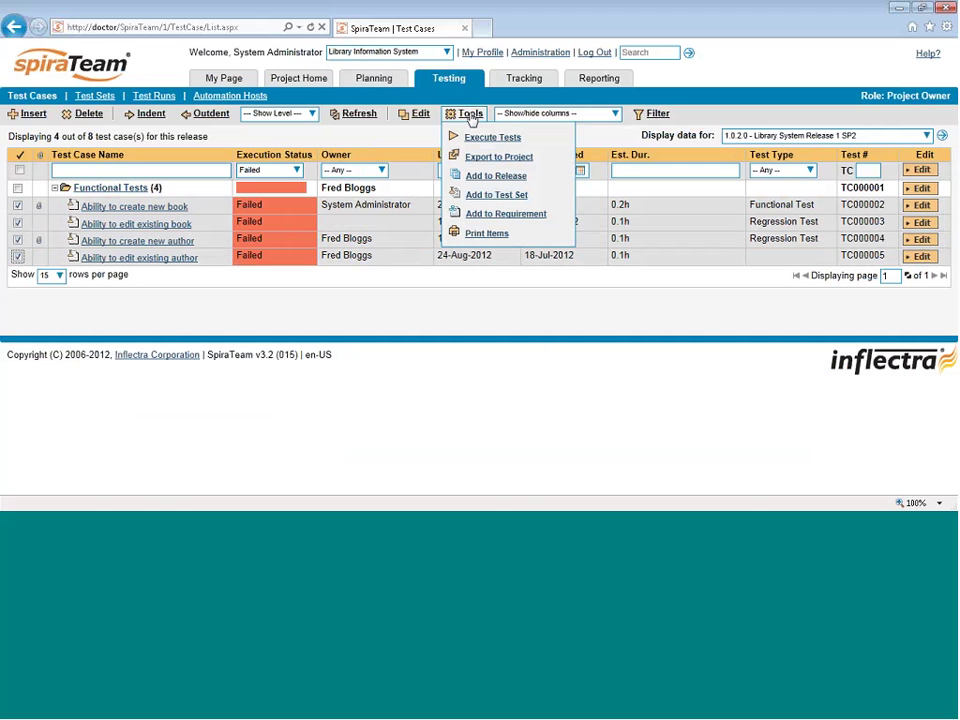
pyautogui.click(497, 177)
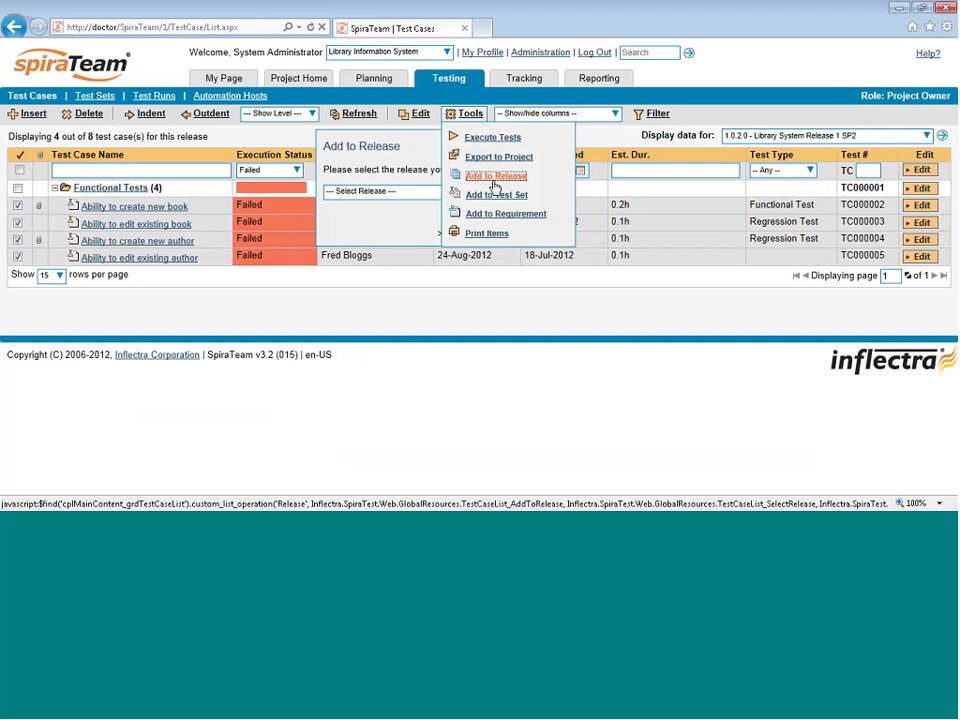
pyautogui.click(424, 195)
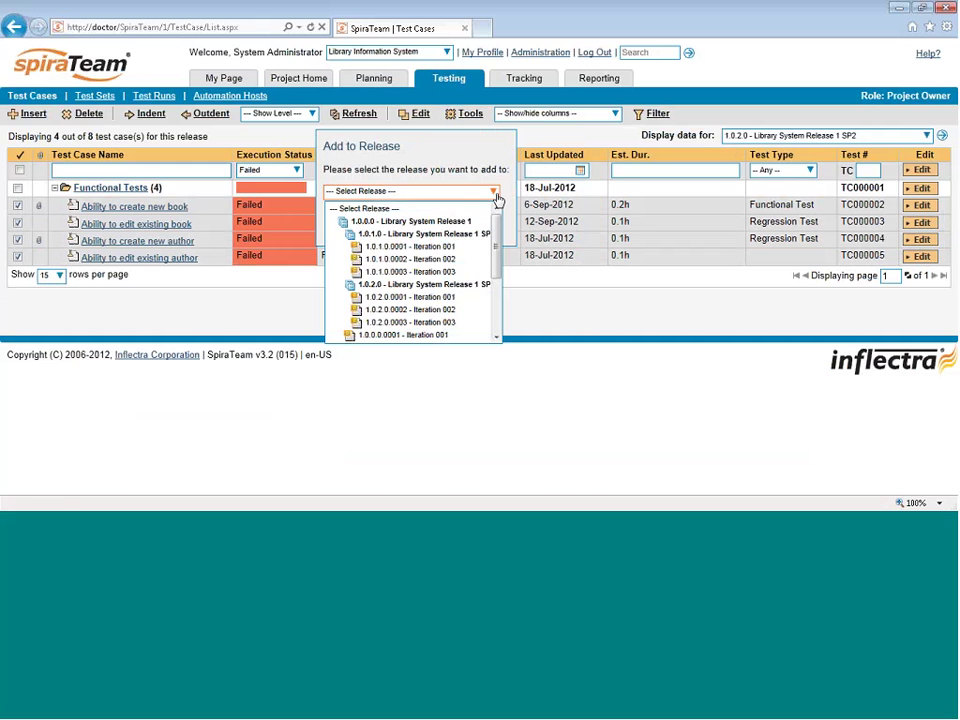
pyautogui.click(401, 280)
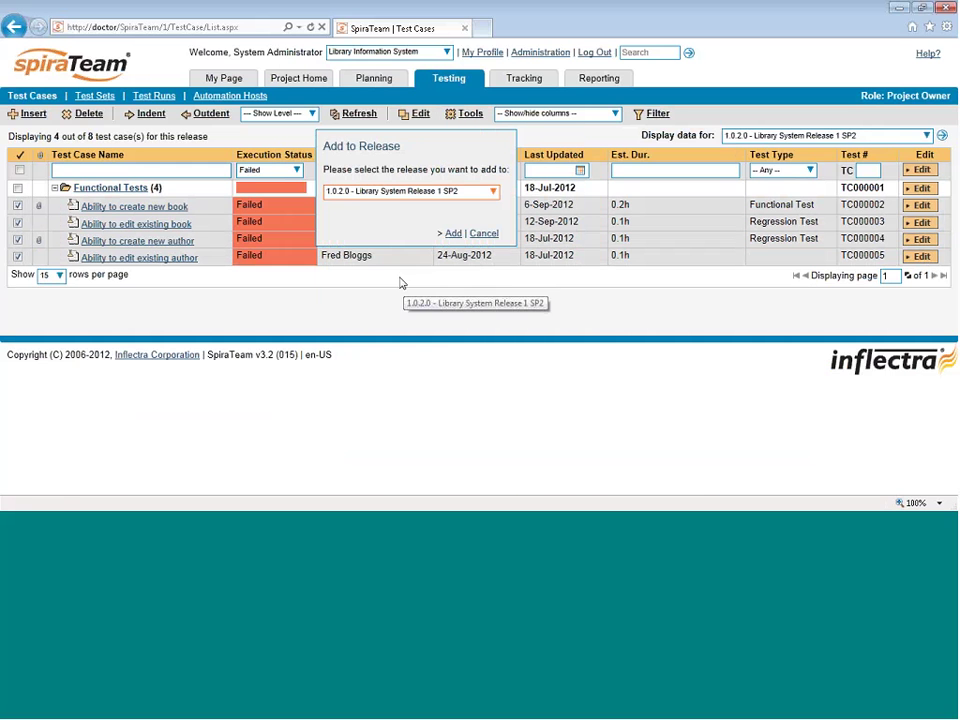
# - Confirm adding the four Failed test cases to release 1.0.2.0 SP2
pyautogui.click(460, 235)
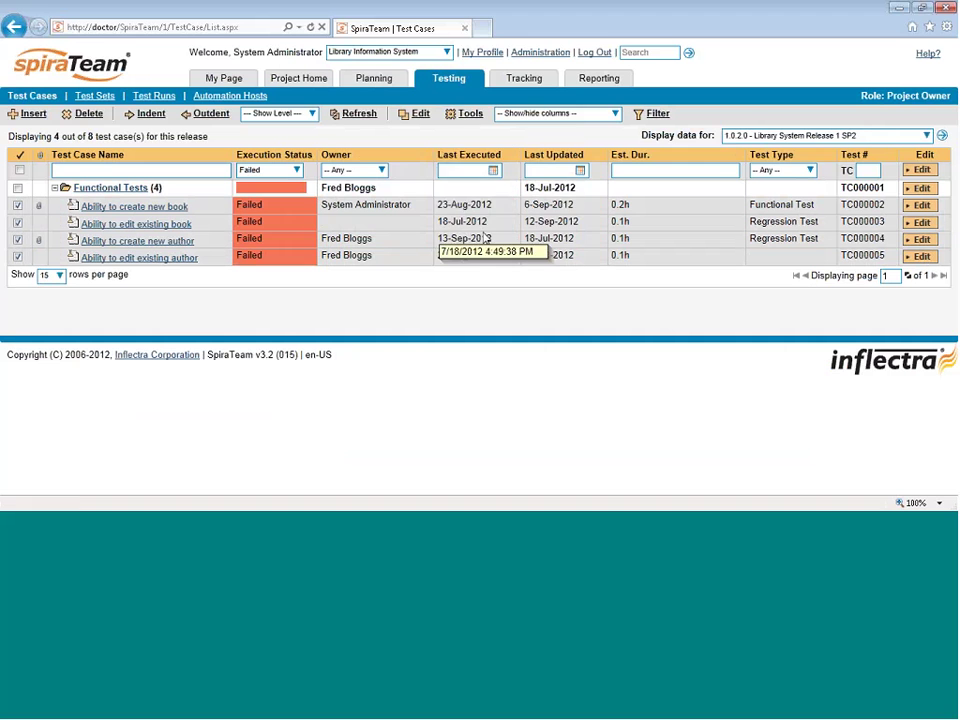
pyautogui.click(462, 116)
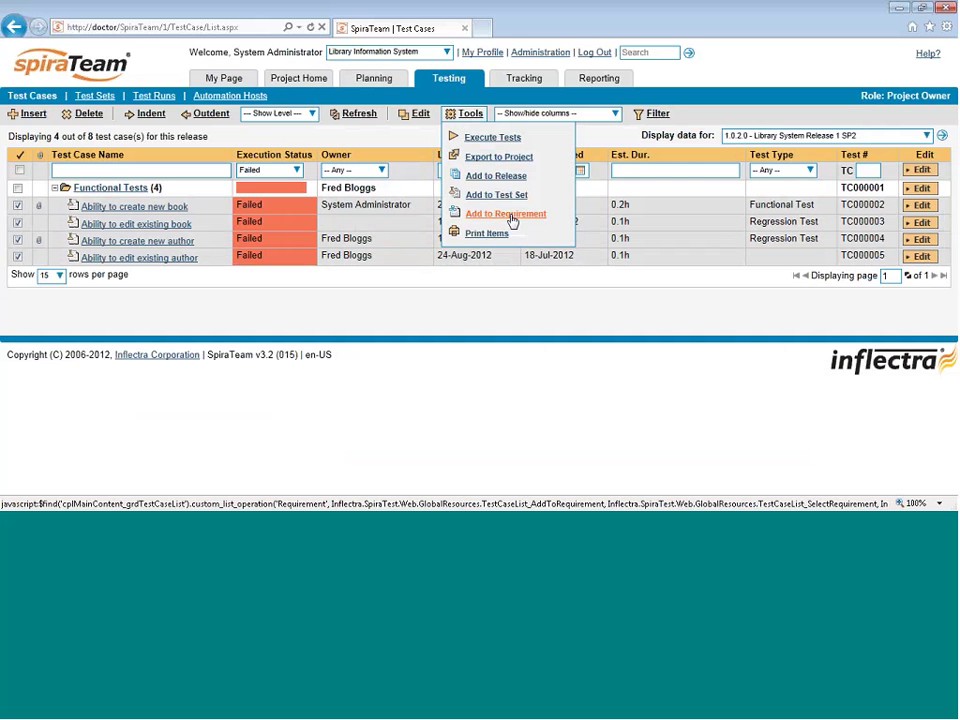
pyautogui.moveTo(643, 117)
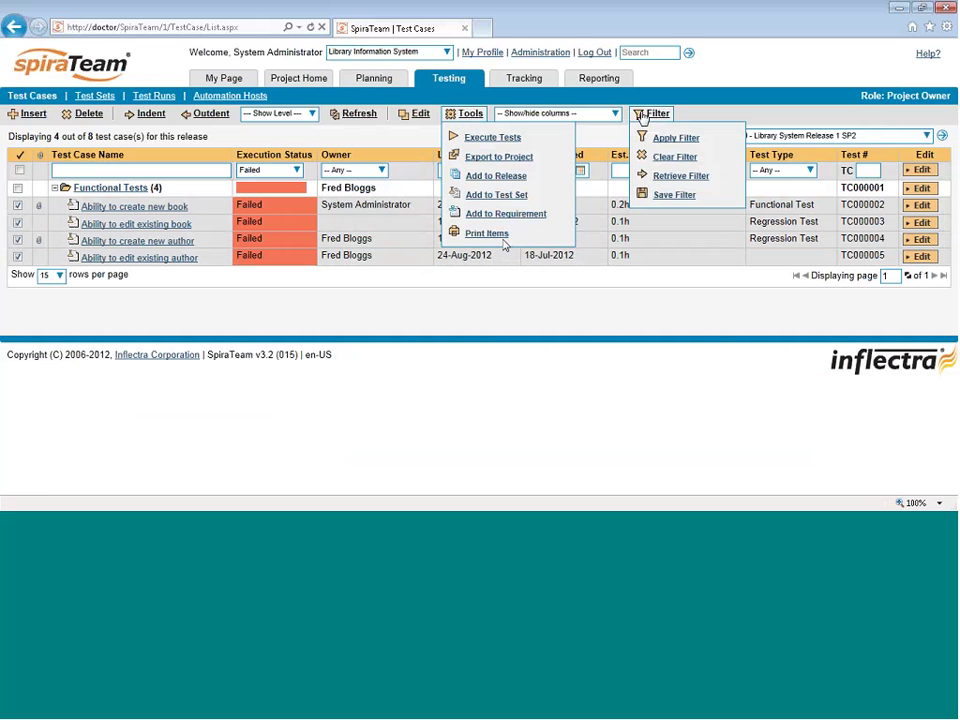
# - Clear the Failed filter and display data for -- All Releases --
pyautogui.click(676, 158)
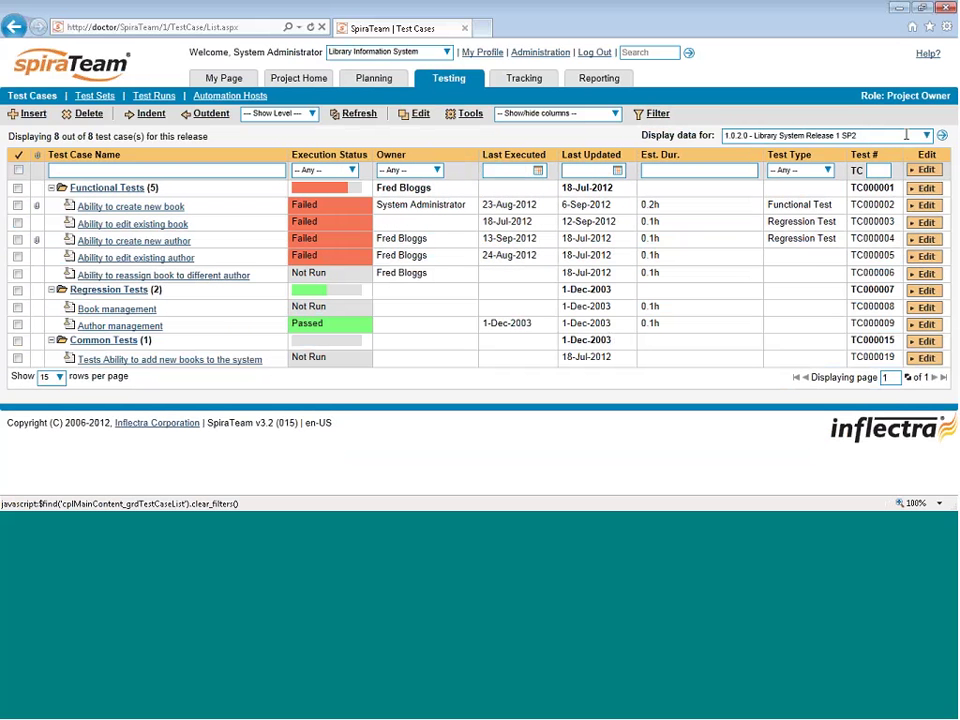
pyautogui.click(918, 135)
pyautogui.click(861, 152)
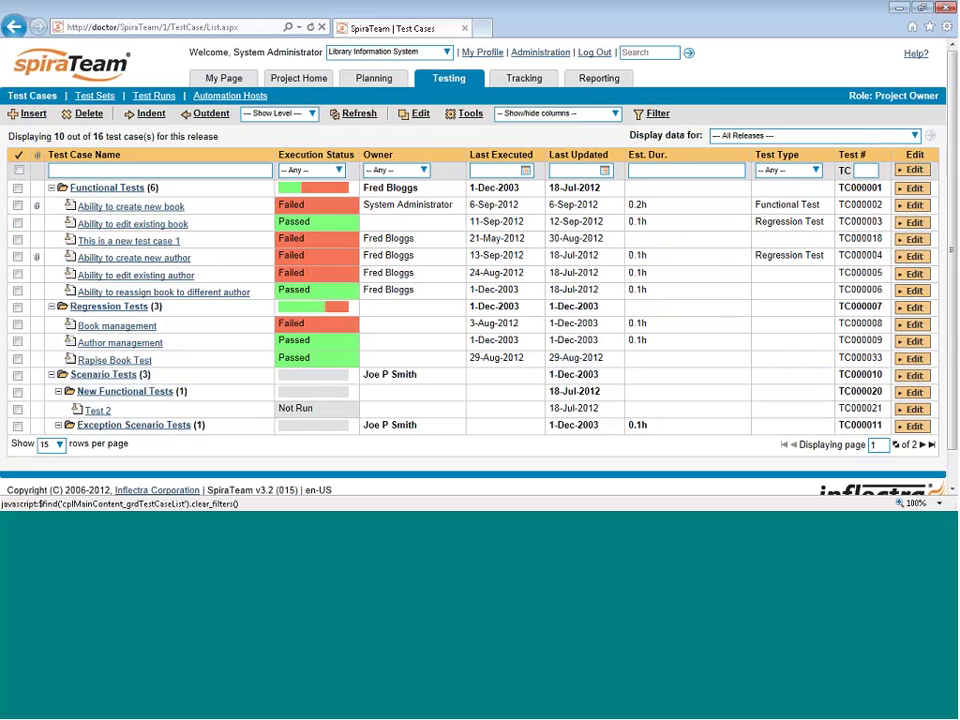
pyautogui.moveTo(668, 122)
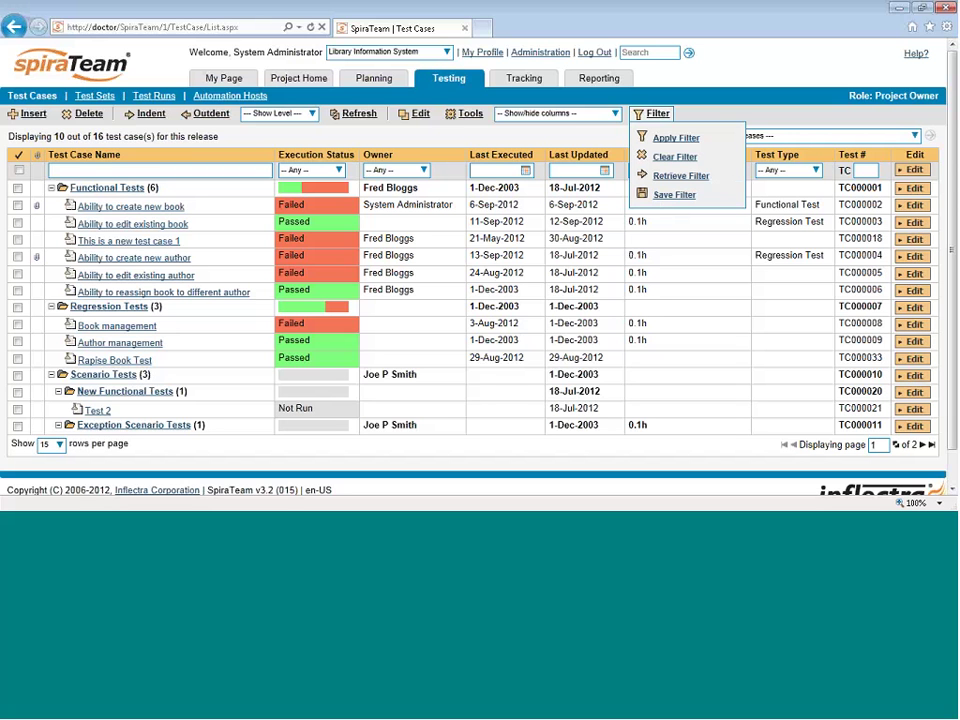
pyautogui.moveTo(420, 122)
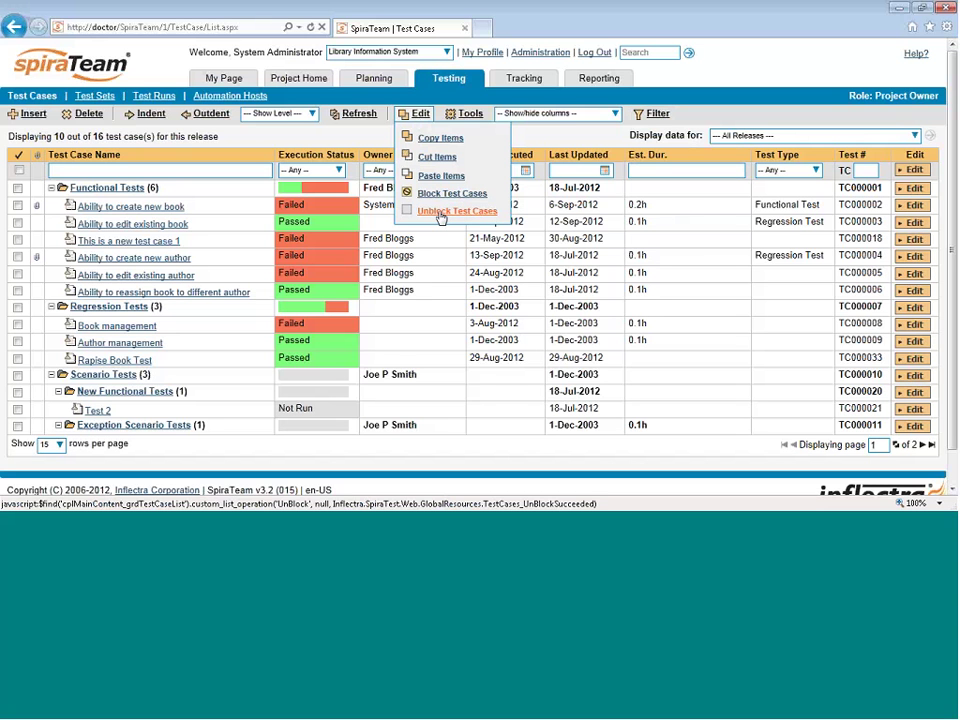
# - Open the Ability to create new book test case, keeping the side list on the current filter
pyautogui.click(171, 208)
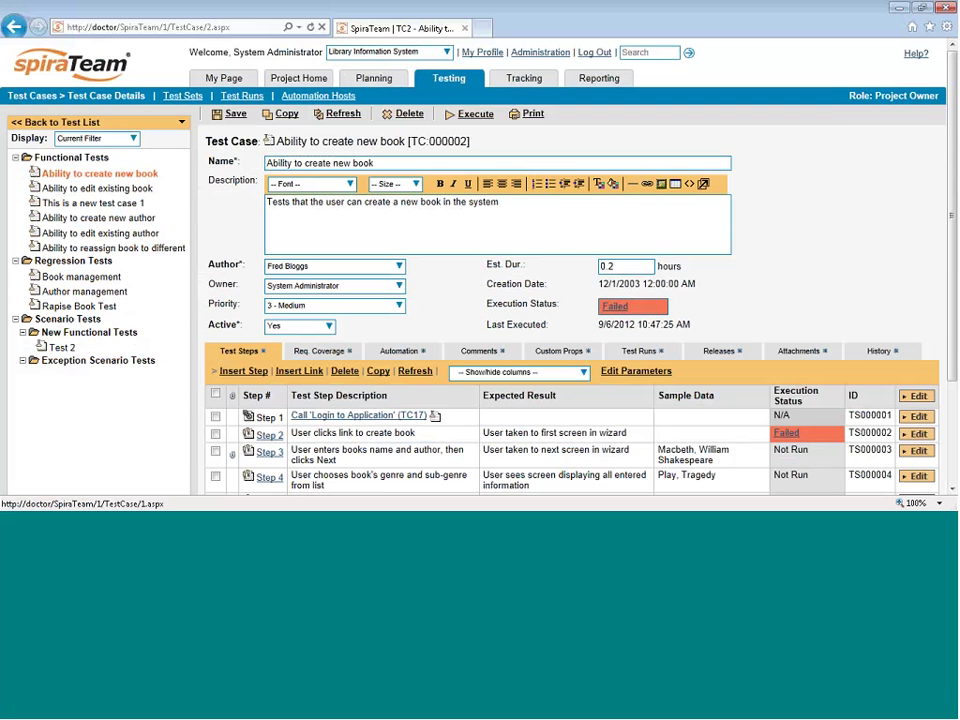
pyautogui.click(130, 140)
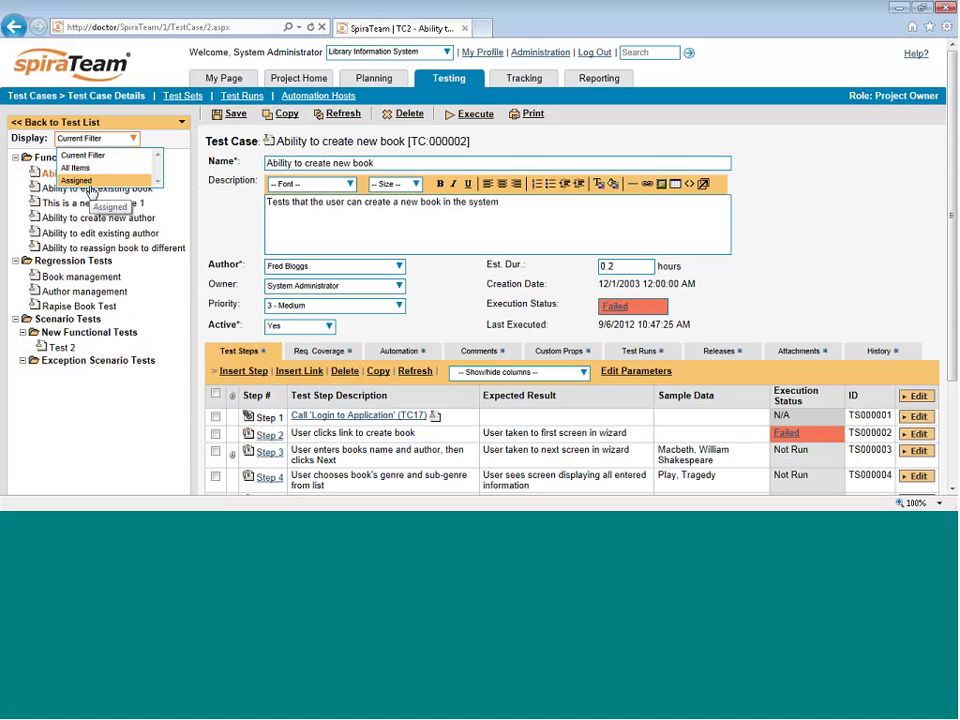
pyautogui.click(222, 213)
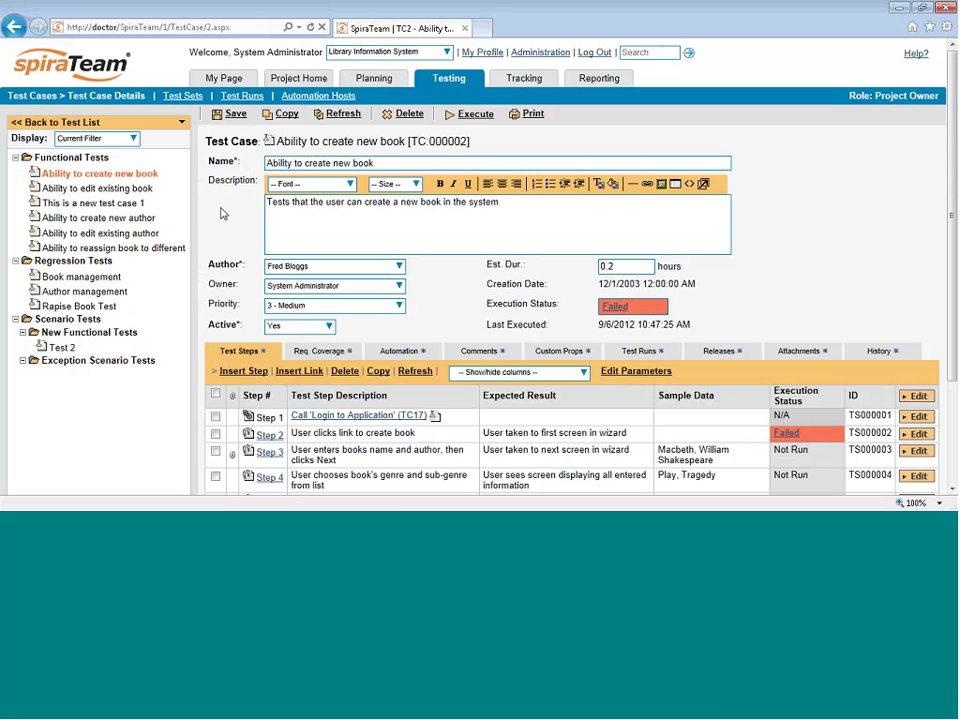
# - Select the test case name and description, then place the caret inside the Est. Dur. value between 0 and 2
pyautogui.tripleClick(421, 167)
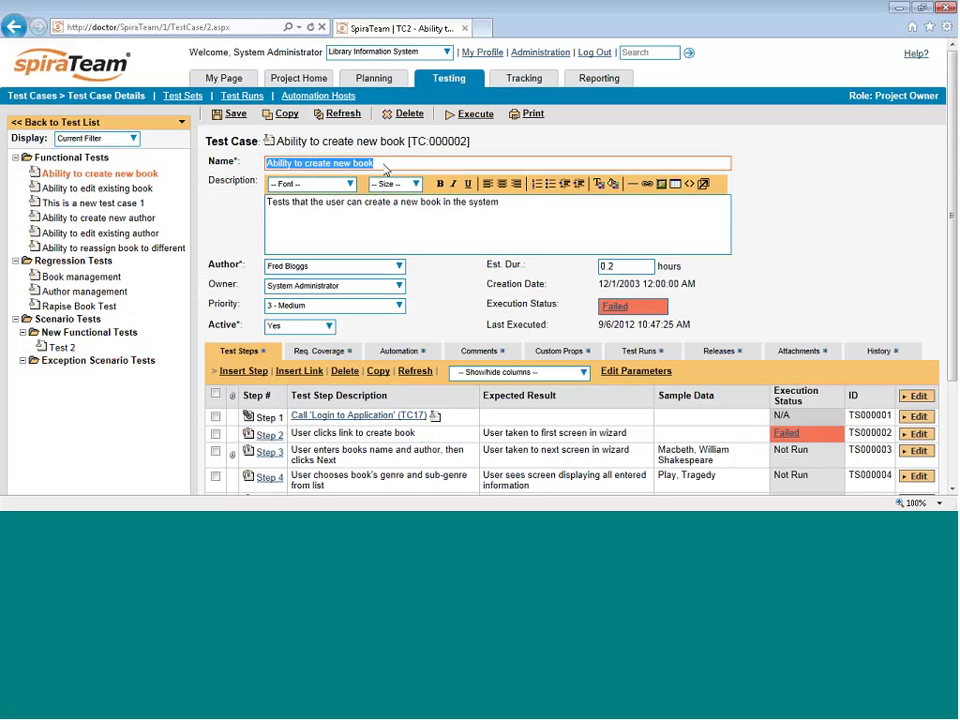
pyautogui.moveTo(553, 210); pyautogui.dragTo(200, 203)
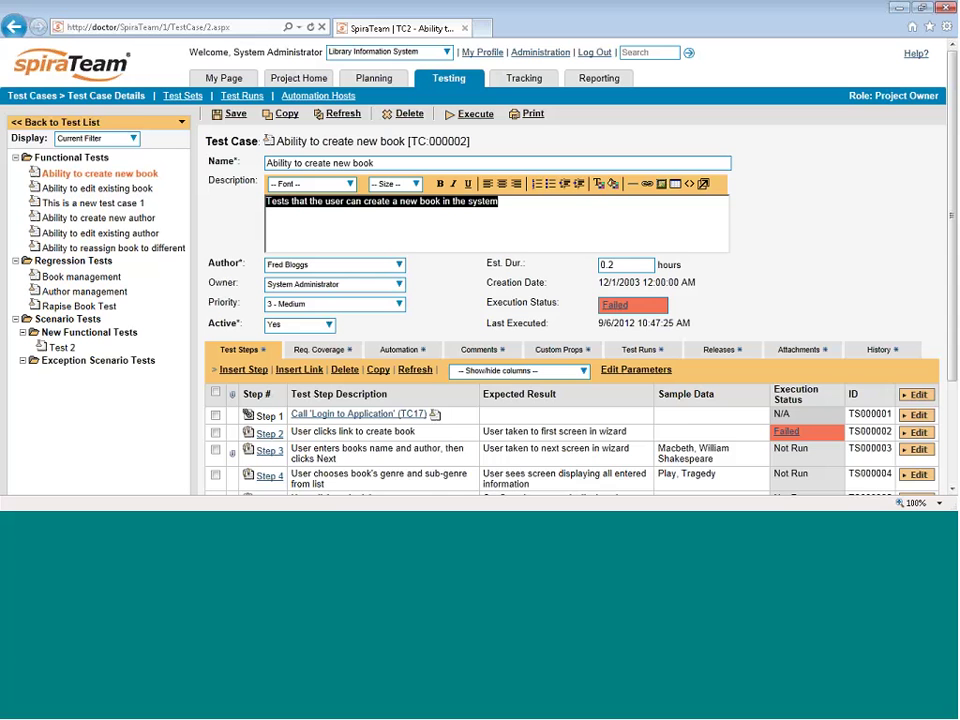
pyautogui.click(634, 265)
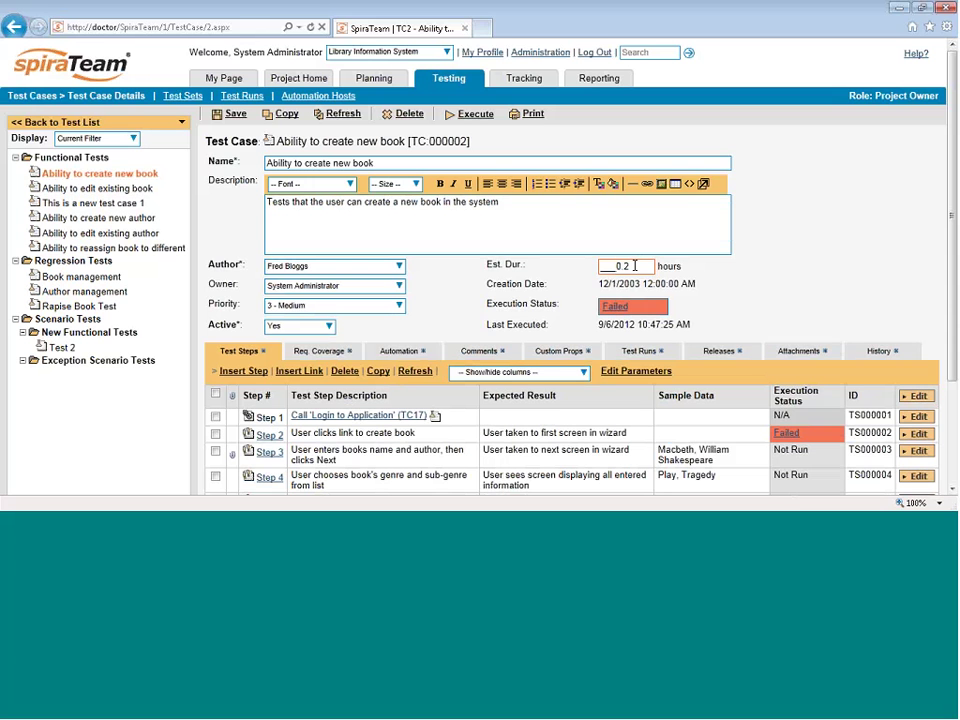
pyautogui.press('Left')
# - Change the estimated duration to 0.2 hours and open linked test case TC17 Login to Application in a new tab
pyautogui.scroll(-2, 212, 256)
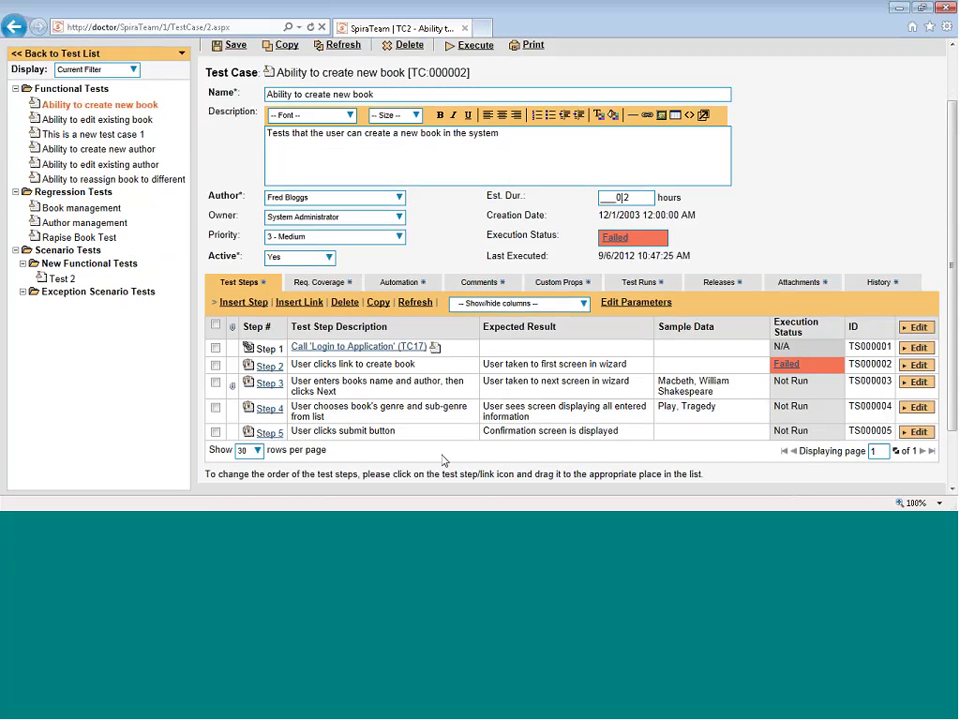
pyautogui.write('.')
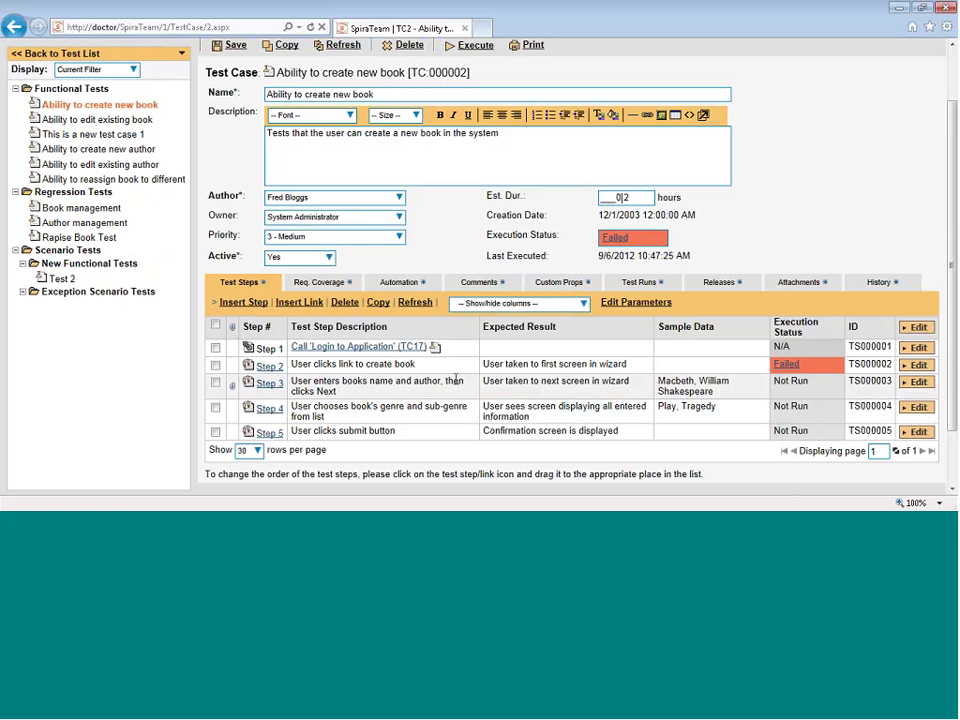
pyautogui.moveTo(428, 349)
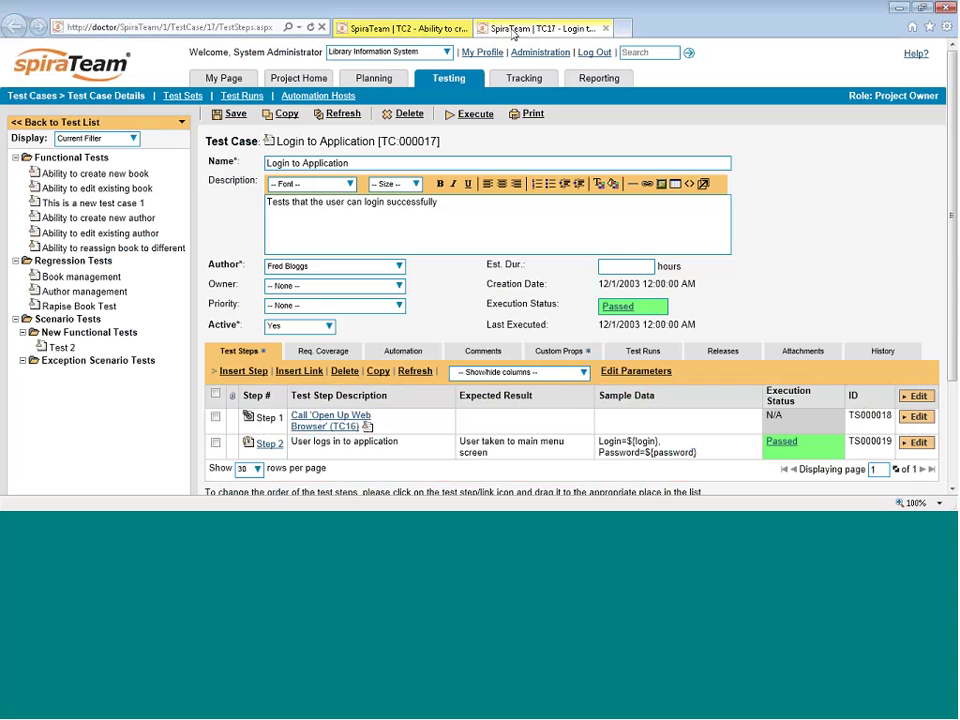
# - View TC17's parameters without adding any, then return to the TC2 Ability to create new book tab
pyautogui.click(640, 371)
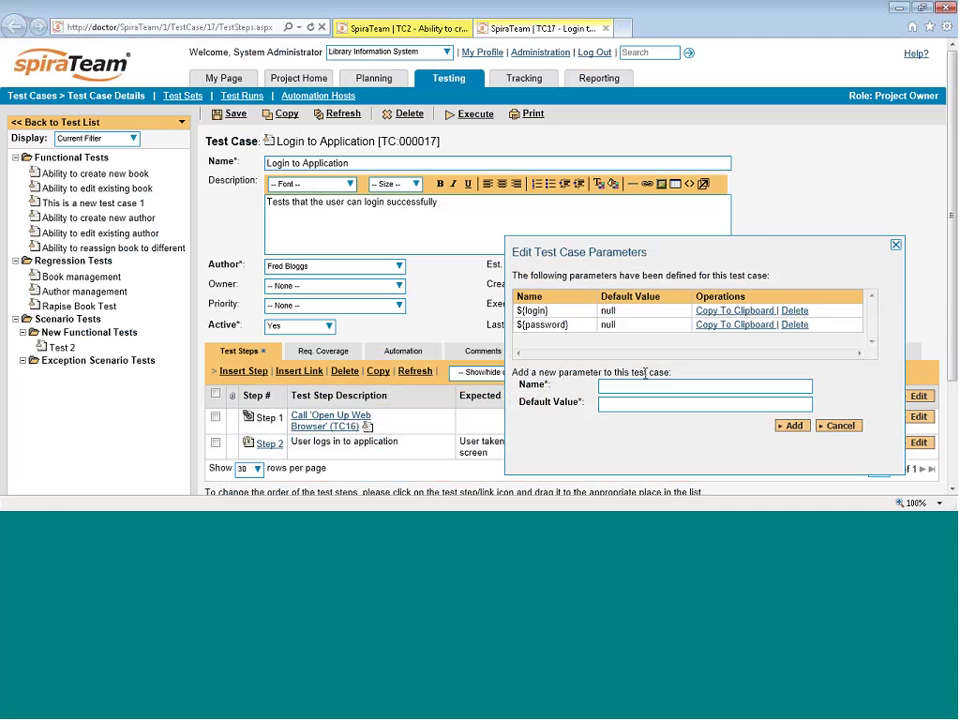
pyautogui.click(838, 425)
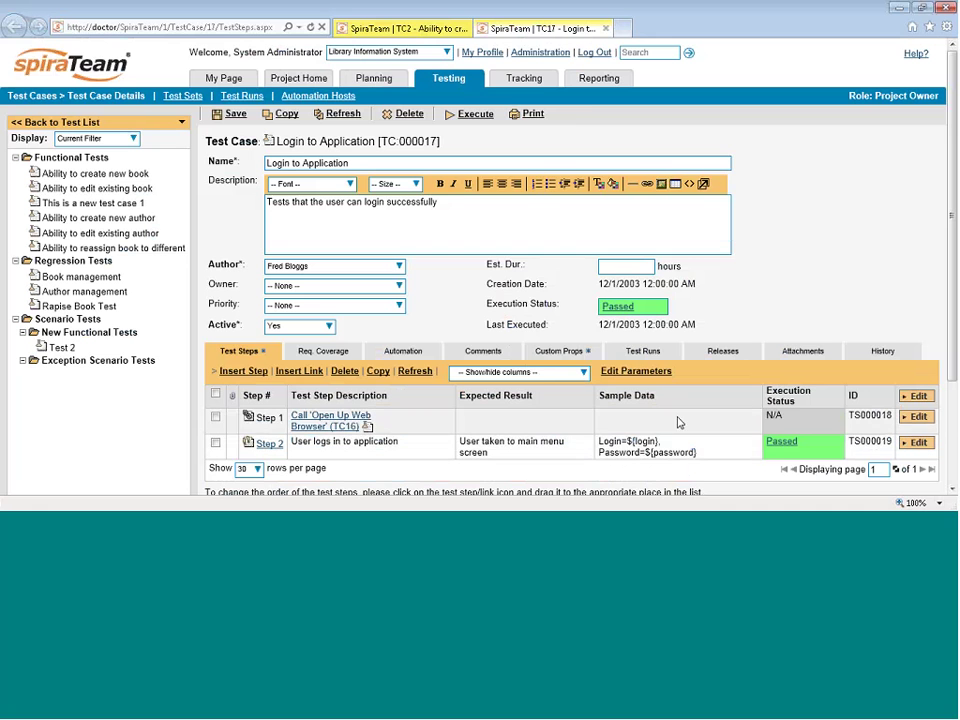
pyautogui.click(393, 28)
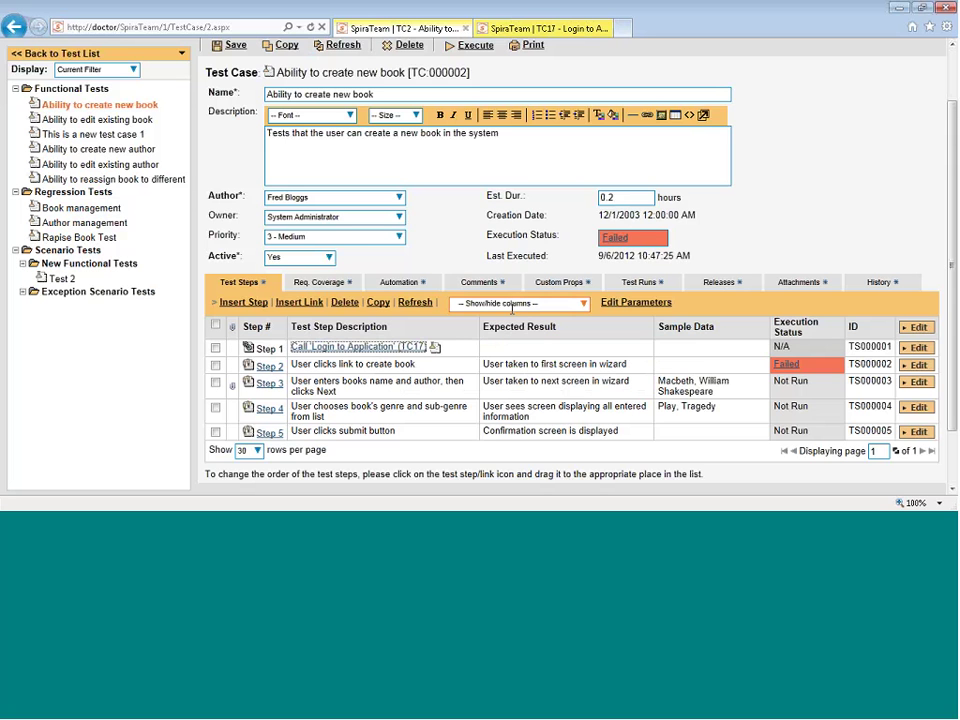
# - Browse the Req. Coverage, Automation (engine left as Rapise) and Comments tabs of TC:000002
pyautogui.click(316, 284)
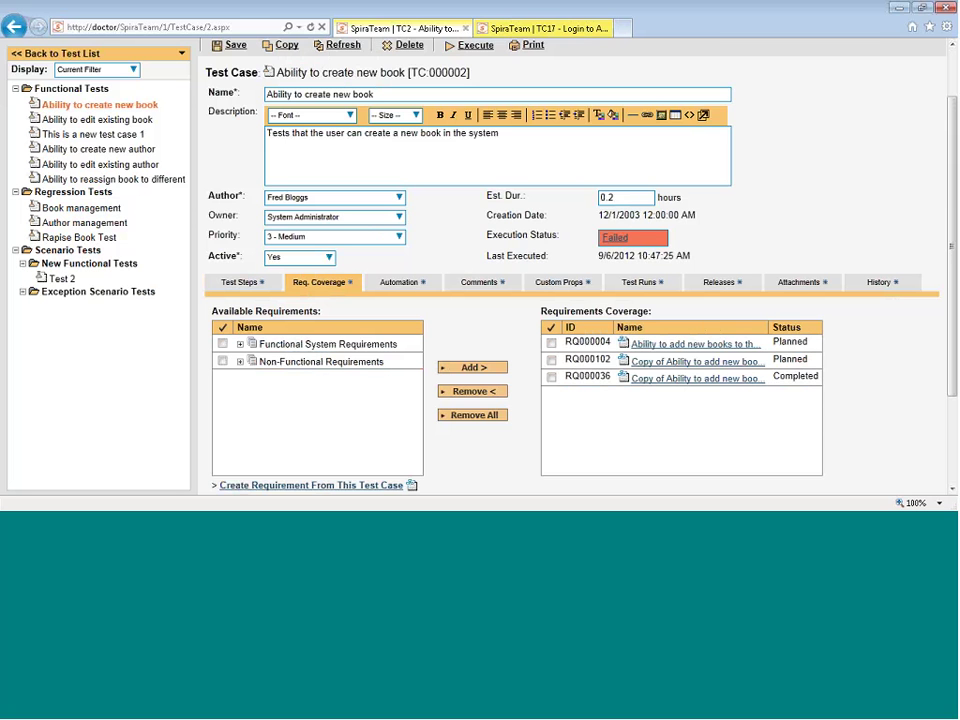
pyautogui.click(399, 283)
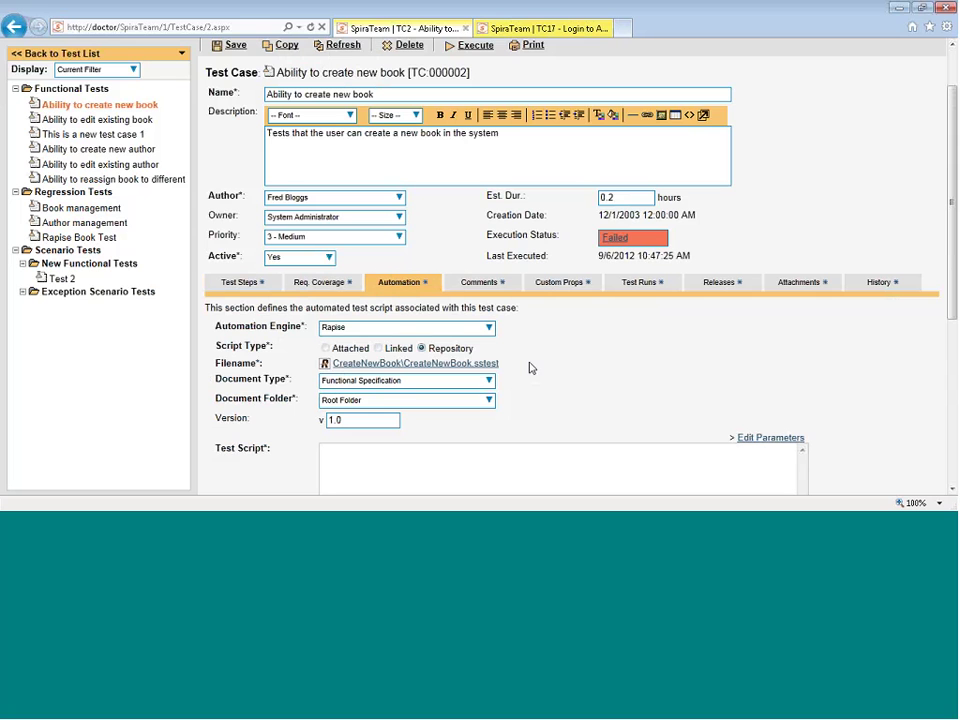
pyautogui.click(344, 327)
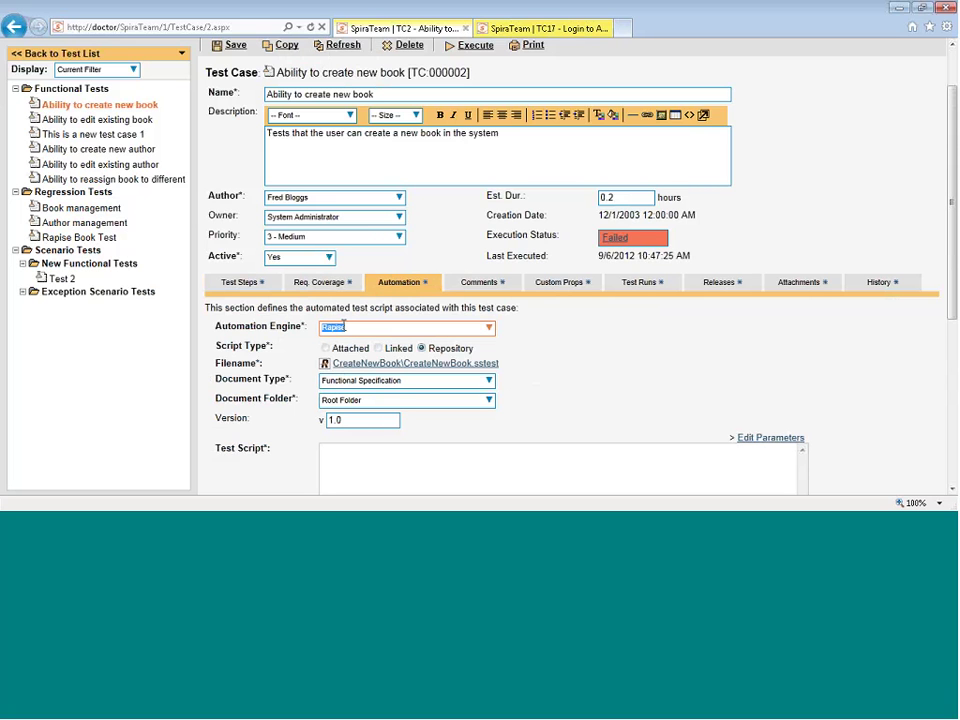
pyautogui.click(489, 328)
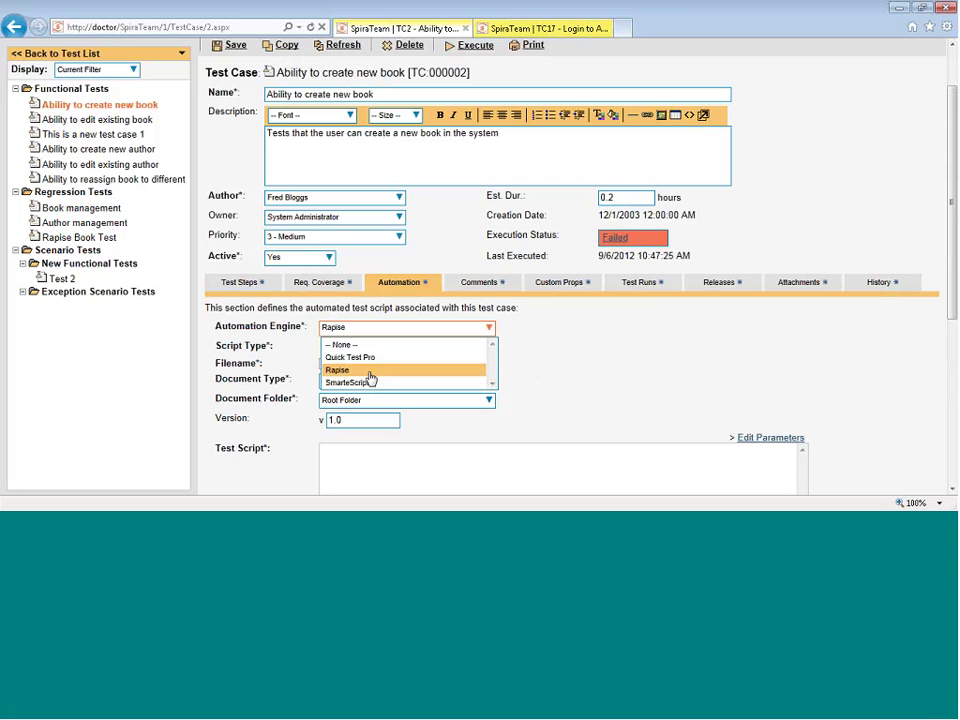
pyautogui.click(600, 382)
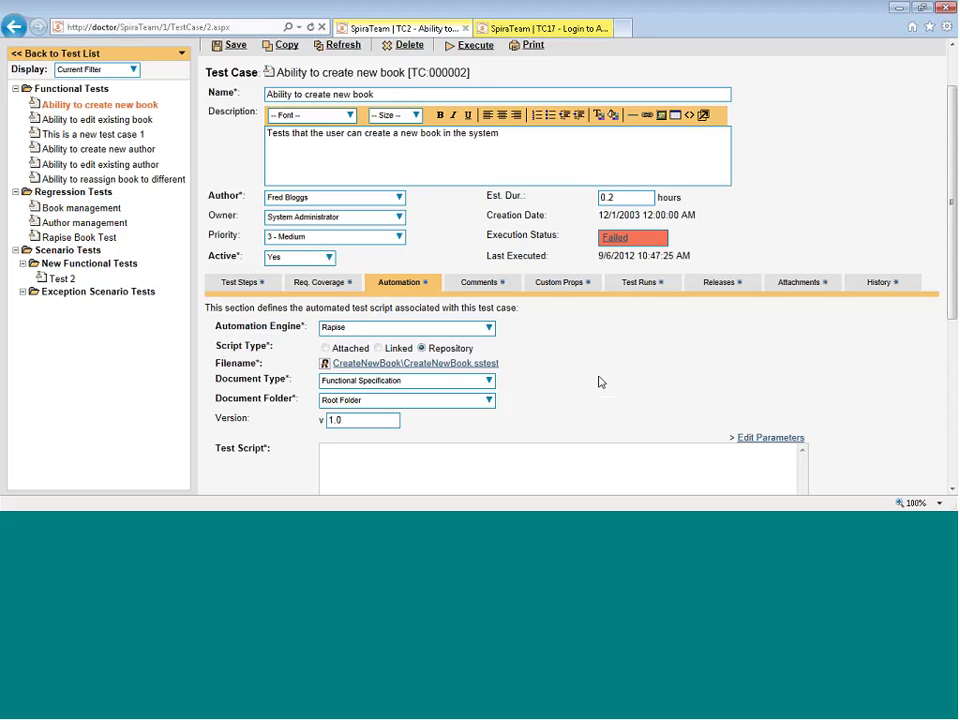
pyautogui.click(487, 289)
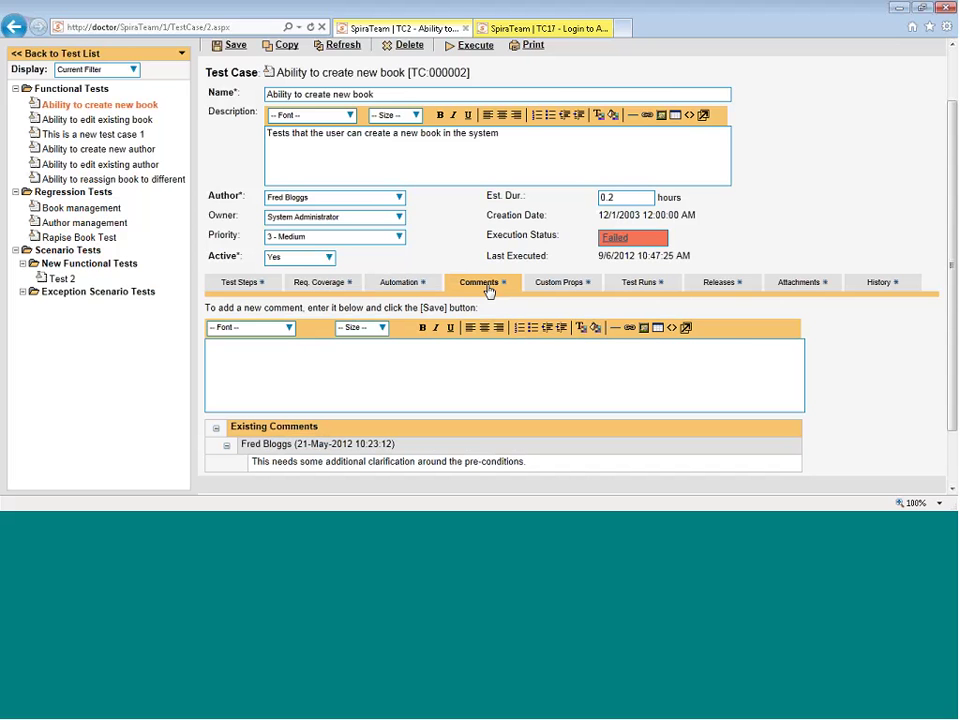
# - View the custom properties, then the Test Runs grid scrolled right to its later columns
pyautogui.click(538, 286)
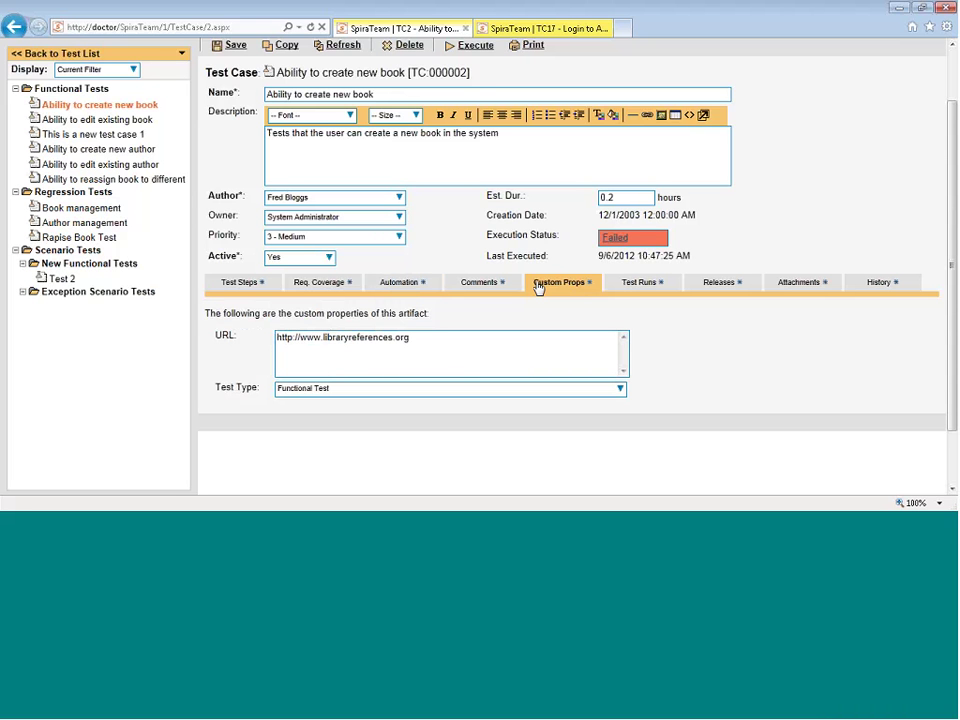
pyautogui.click(652, 286)
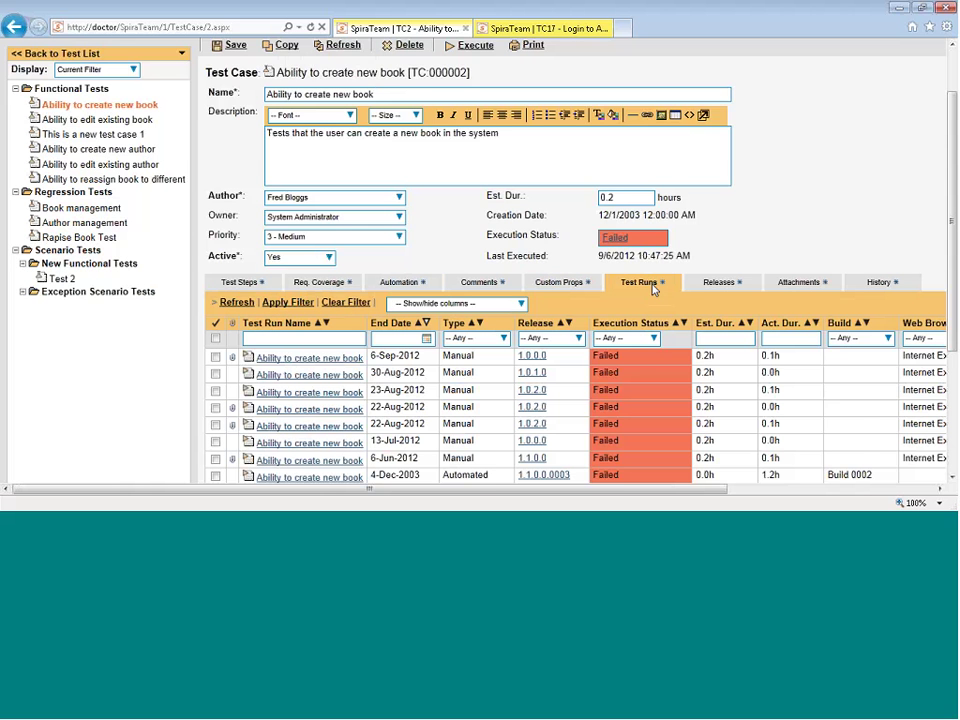
pyautogui.scroll(-1, 655, 288)
pyautogui.scroll(-4, 655, 288)
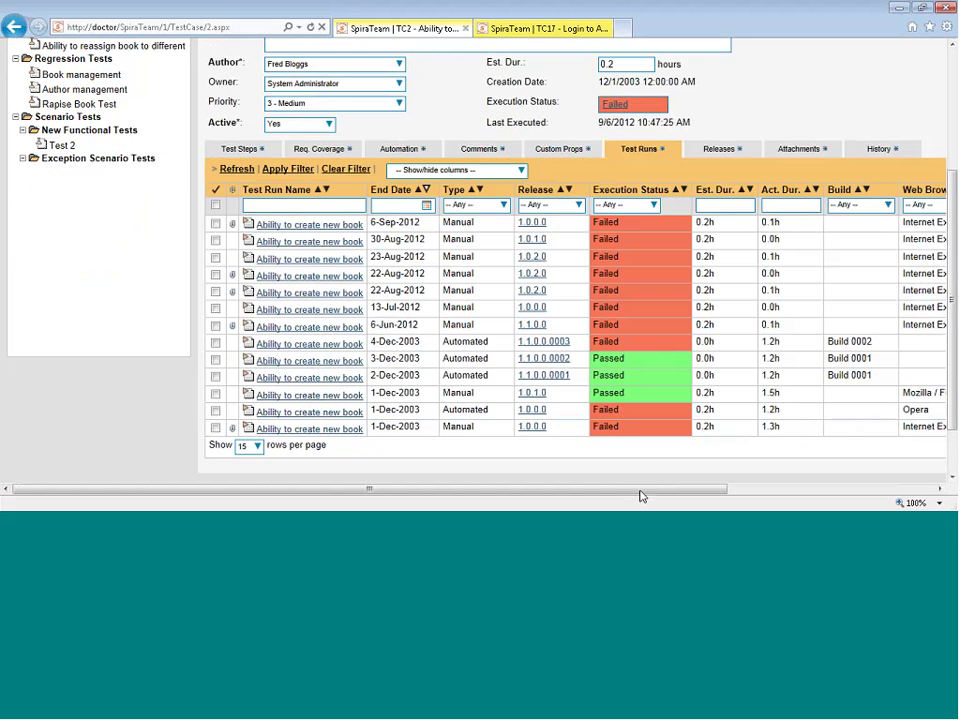
pyautogui.moveTo(643, 489); pyautogui.dragTo(848, 489)
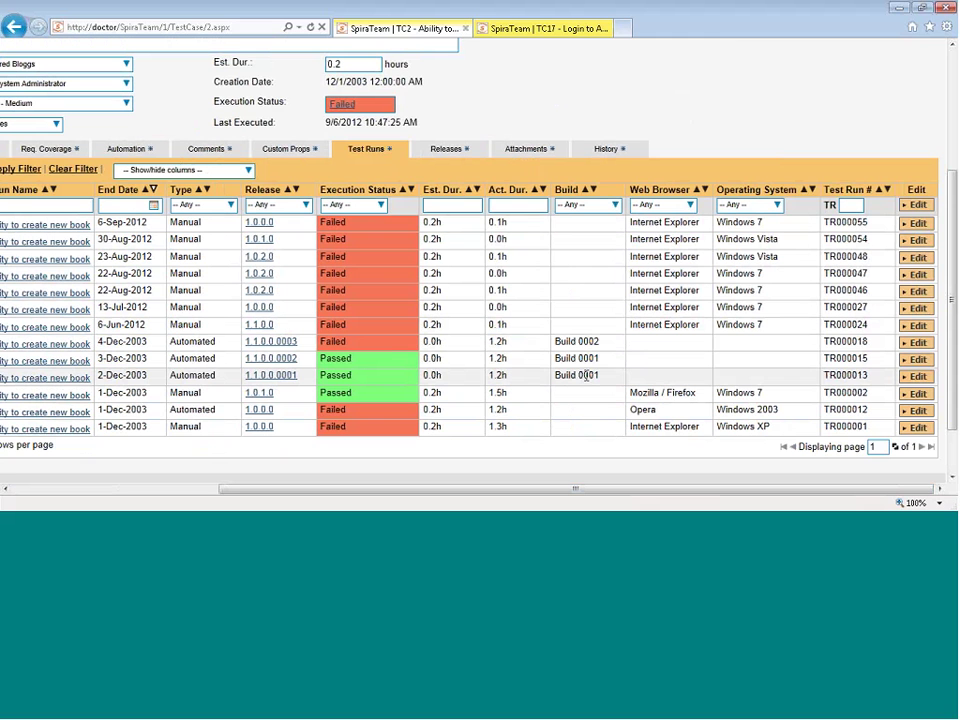
# - Inspect the Web Browser and Operating System filter choices without applying either
pyautogui.click(690, 205)
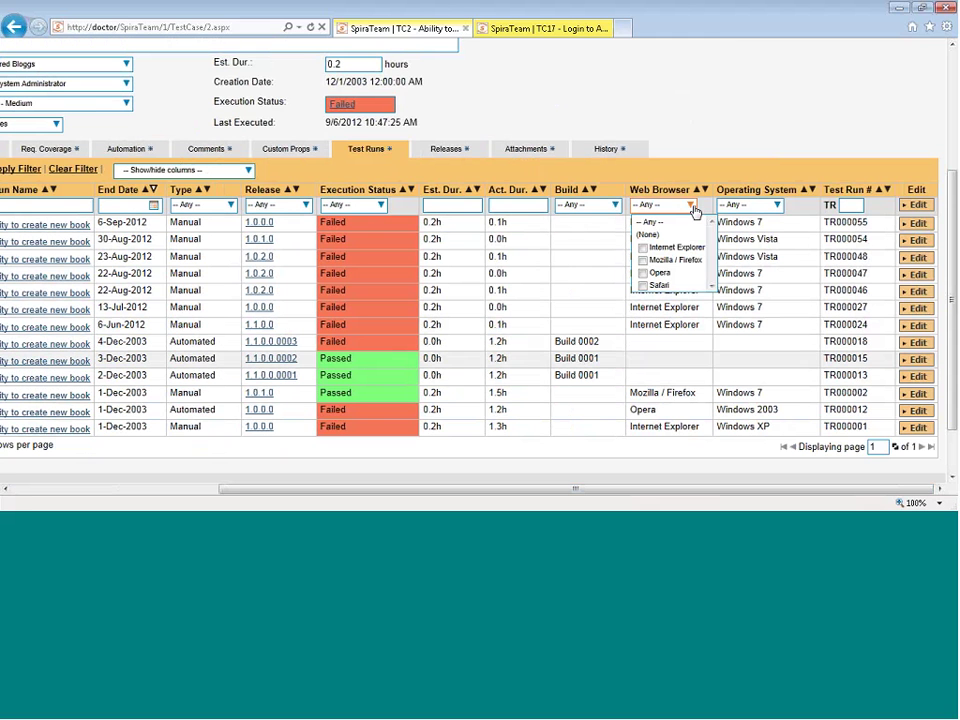
pyautogui.click(778, 205)
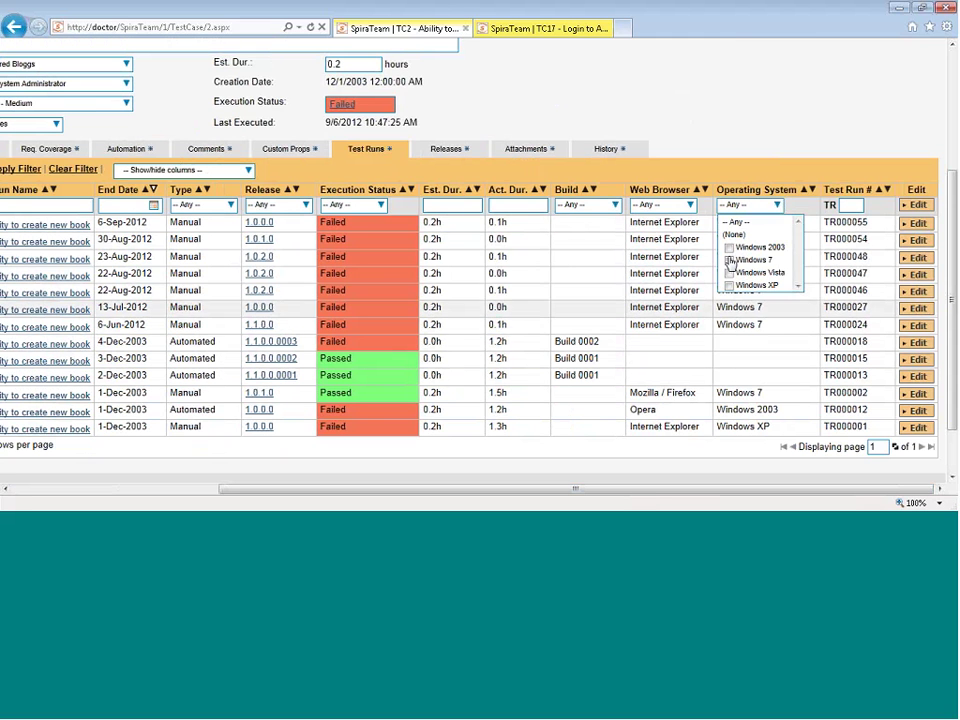
pyautogui.click(720, 155)
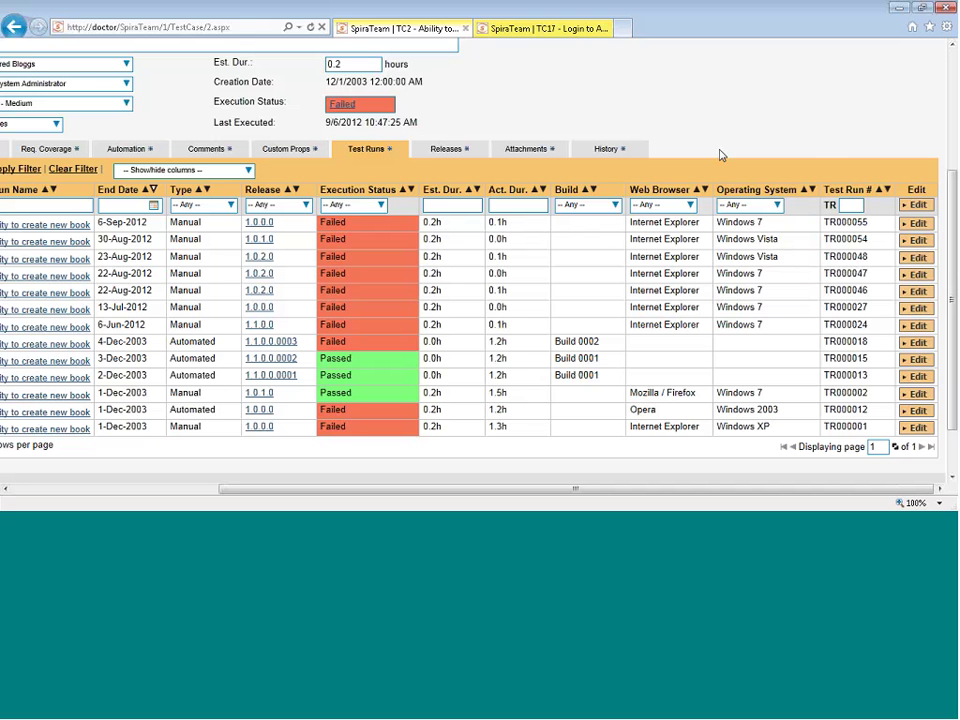
# - Browse the Releases and Attachments tabs (clearing its filter), then the History tab from the top
pyautogui.click(440, 150)
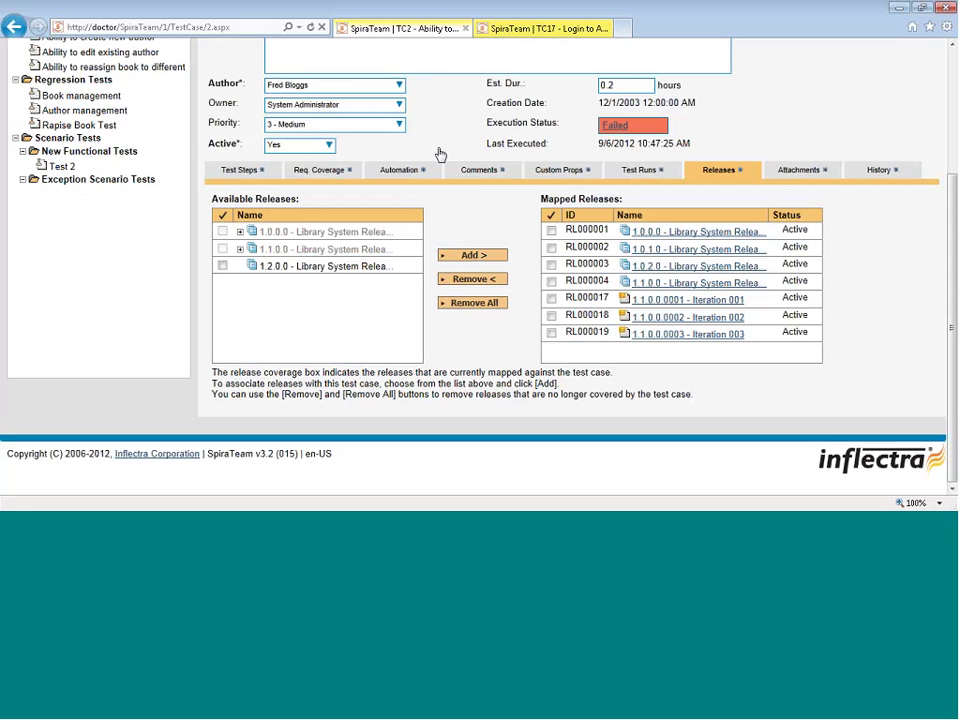
pyautogui.click(776, 174)
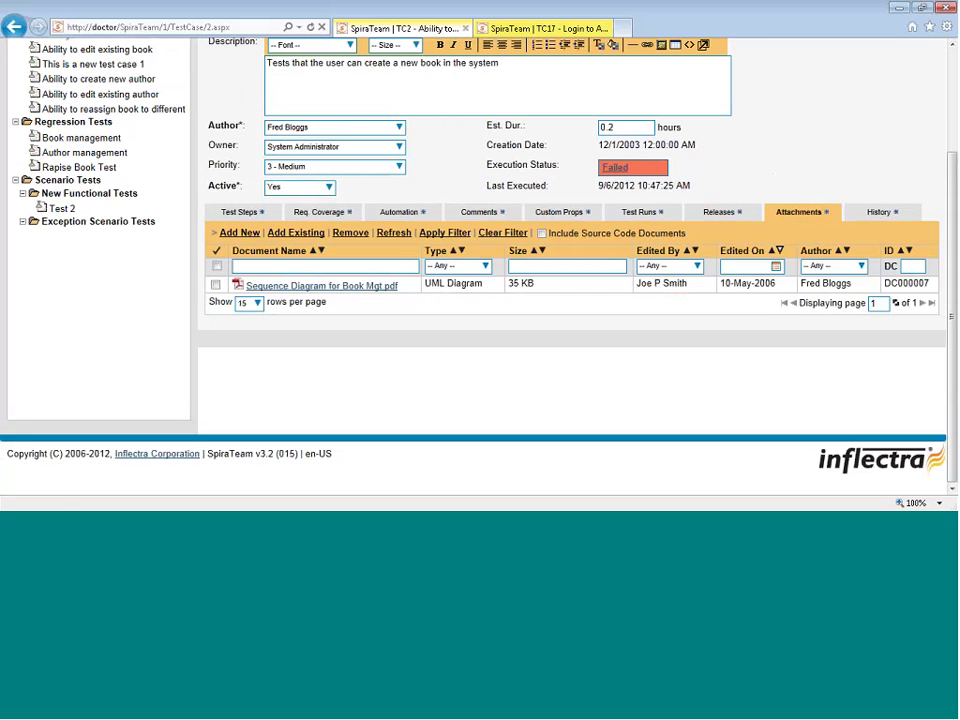
pyautogui.click(502, 232)
pyautogui.click(879, 213)
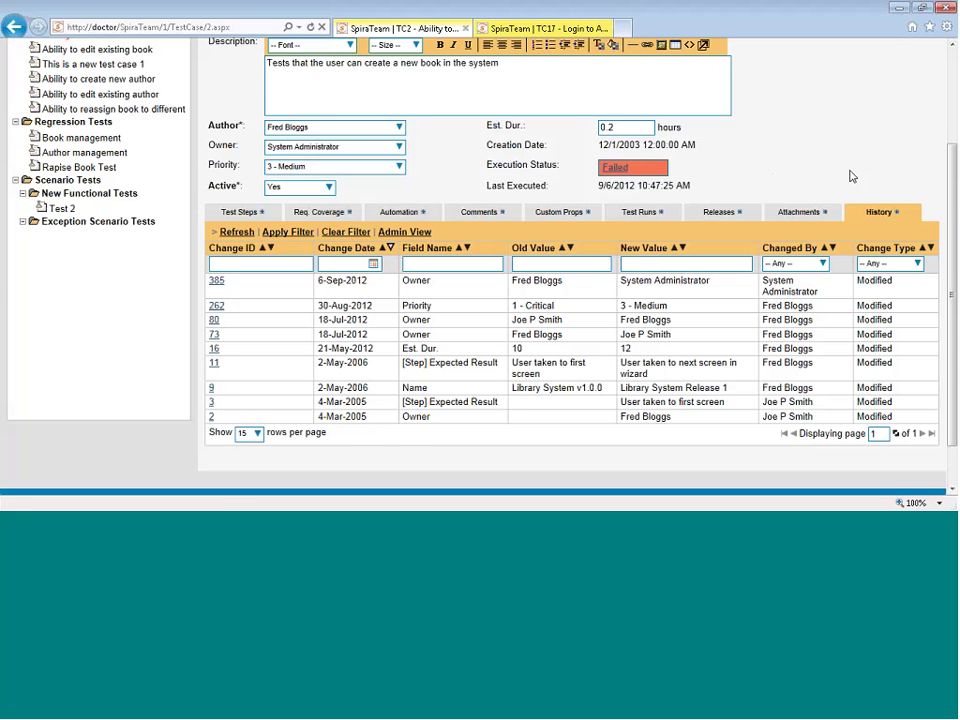
pyautogui.scroll(3, 850, 176)
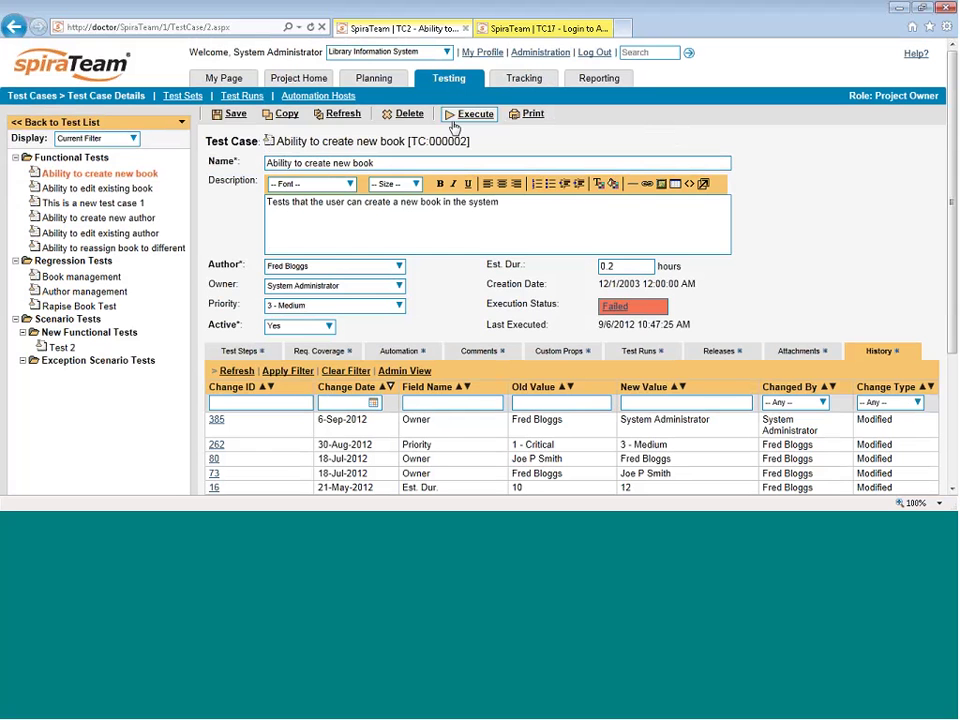
pyautogui.moveTo(232, 113)
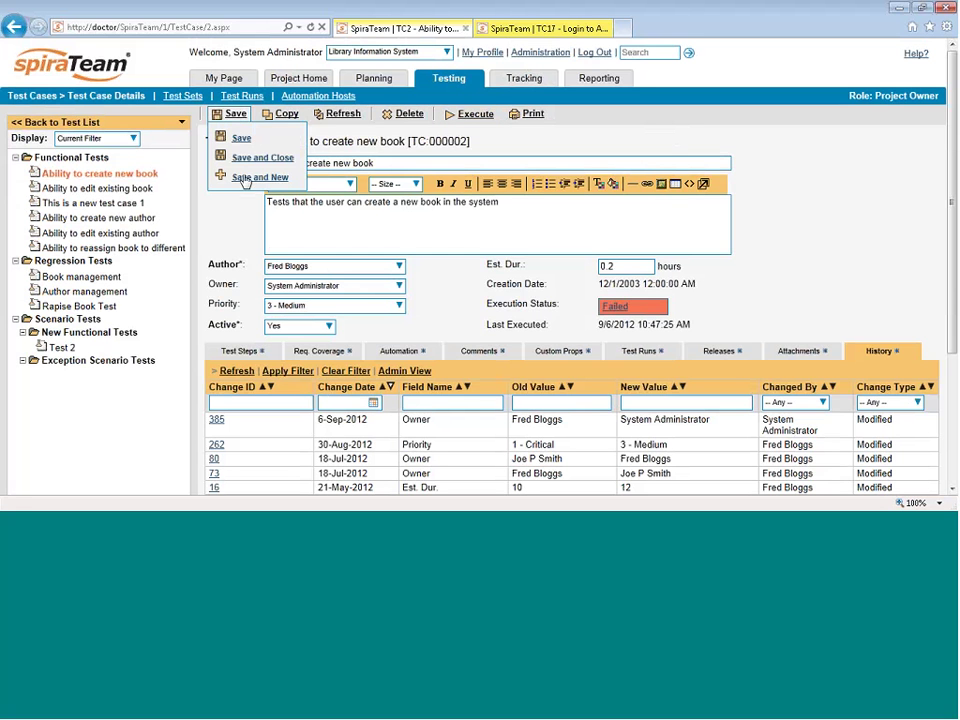